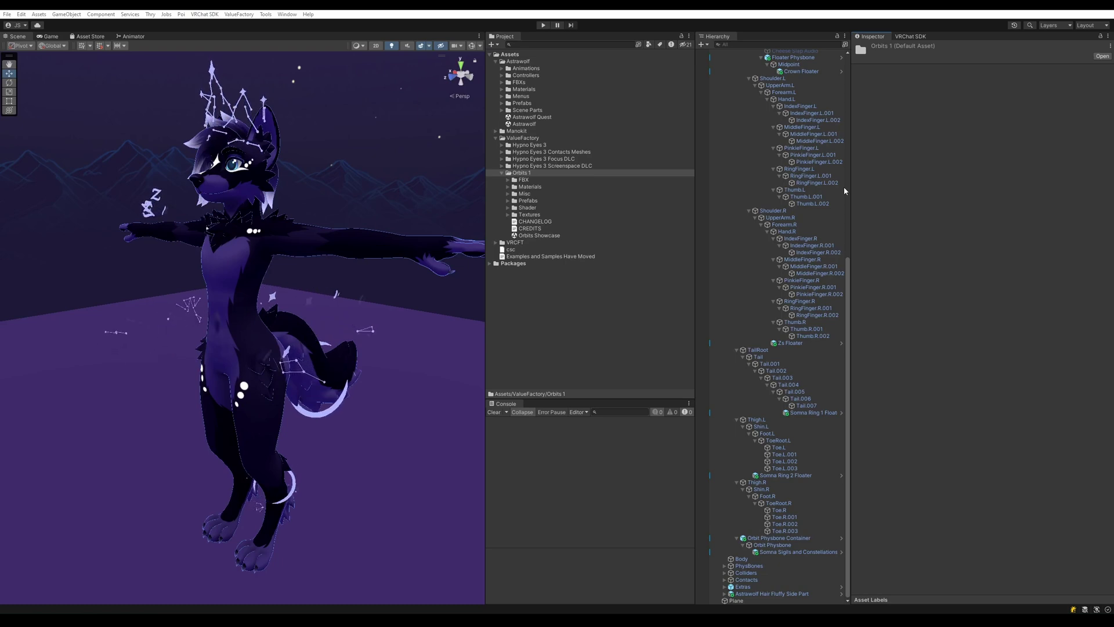
# - Locate the Somna Orbits Stuff blend file in the Orbits 1 FBX folder and open it in Blender through Explorer
pyautogui.click(507, 180)
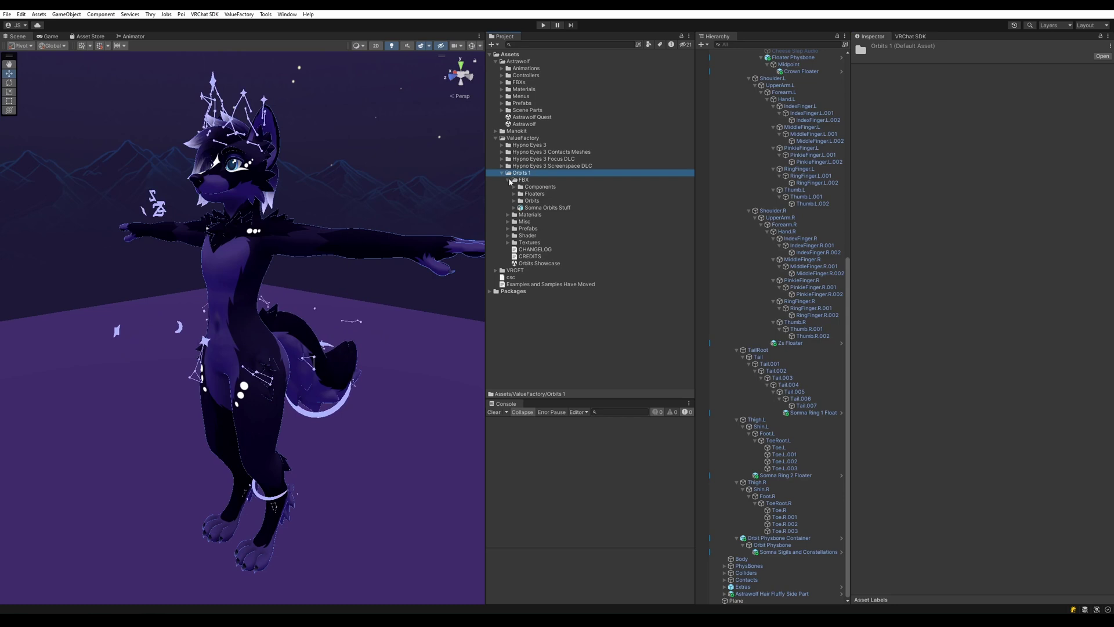
pyautogui.click(525, 181)
pyautogui.click(550, 208)
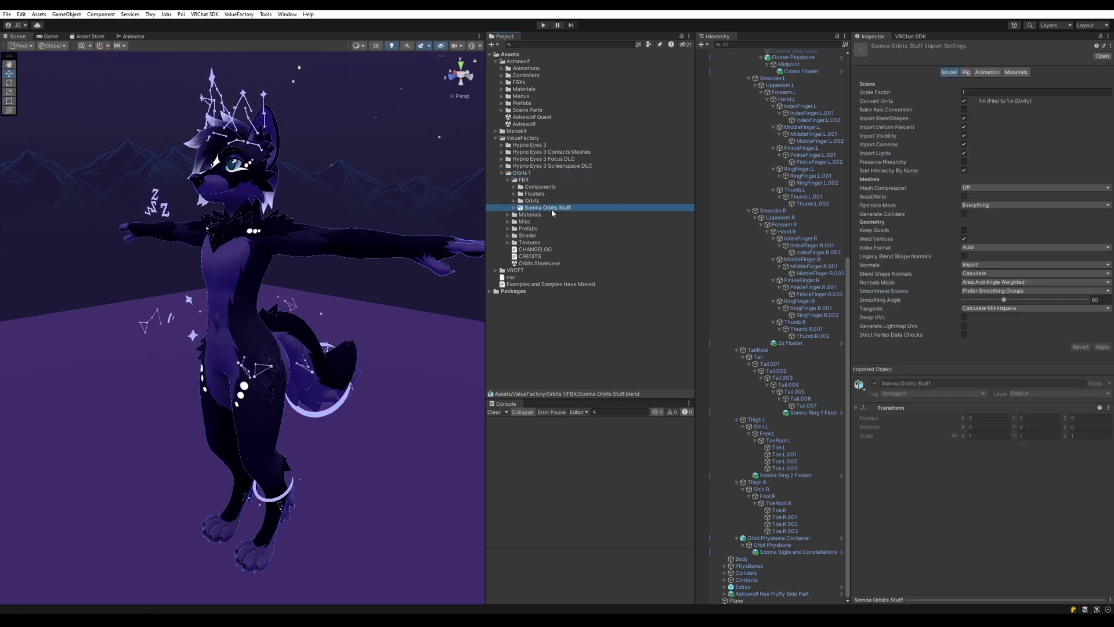
pyautogui.rightClick(557, 210)
pyautogui.click(586, 225)
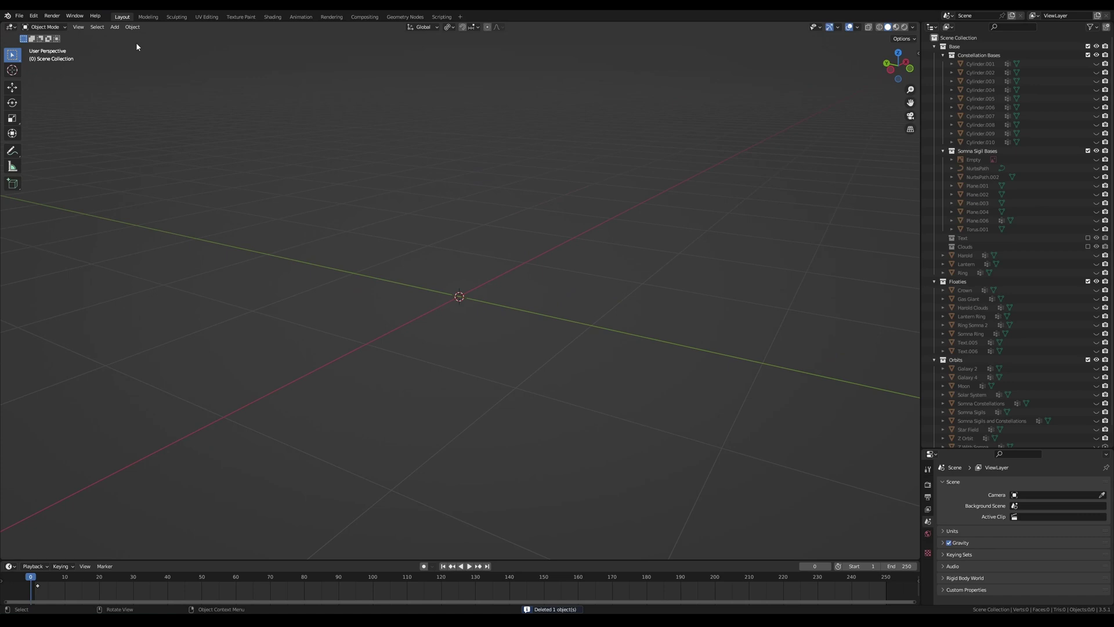
# - Add a 2 m example cube at the world origin, examine it, and delete it
pyautogui.click(114, 26)
pyautogui.moveTo(124, 38)
pyautogui.click(210, 48)
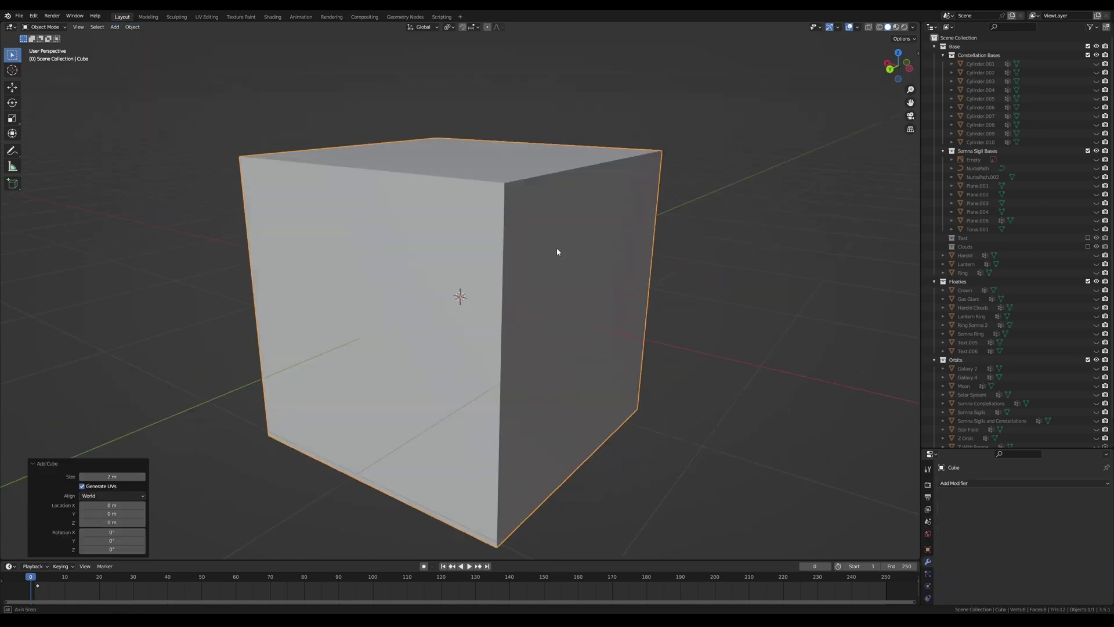
pyautogui.moveTo(557, 252); pyautogui.dragTo(684, 259, button='middle')
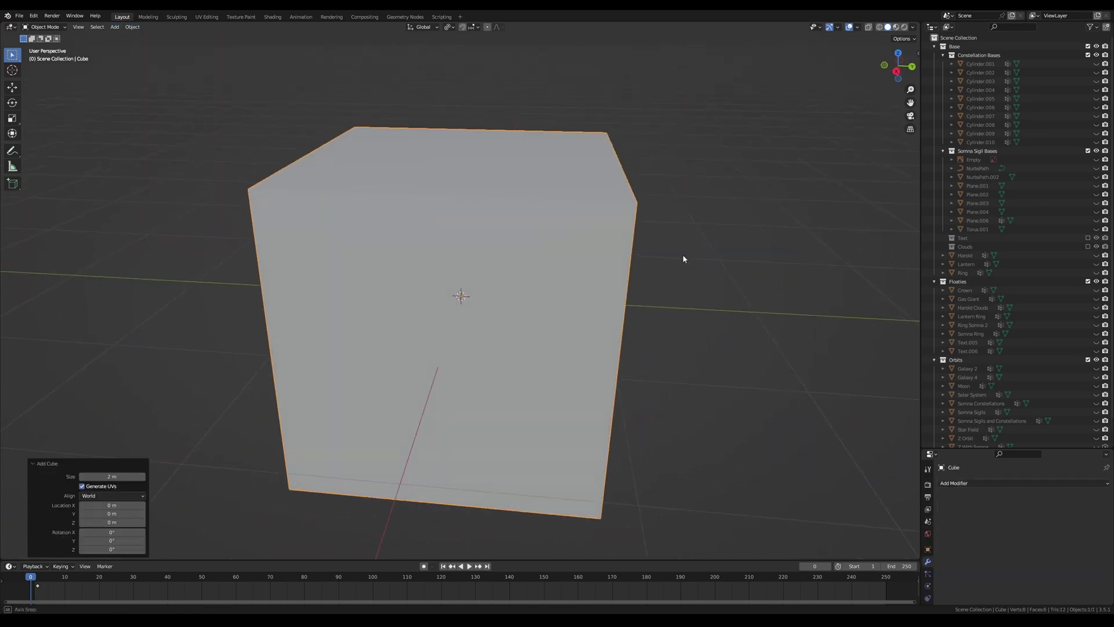
pyautogui.moveTo(467, 276); pyautogui.dragTo(431, 286, button='middle')
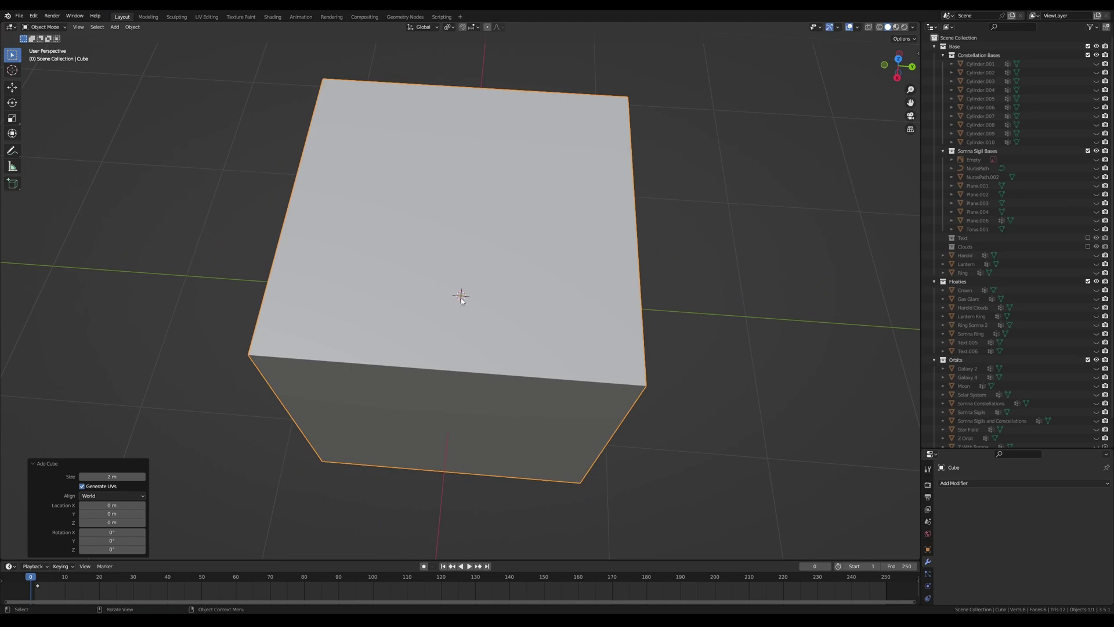
pyautogui.press('Delete')
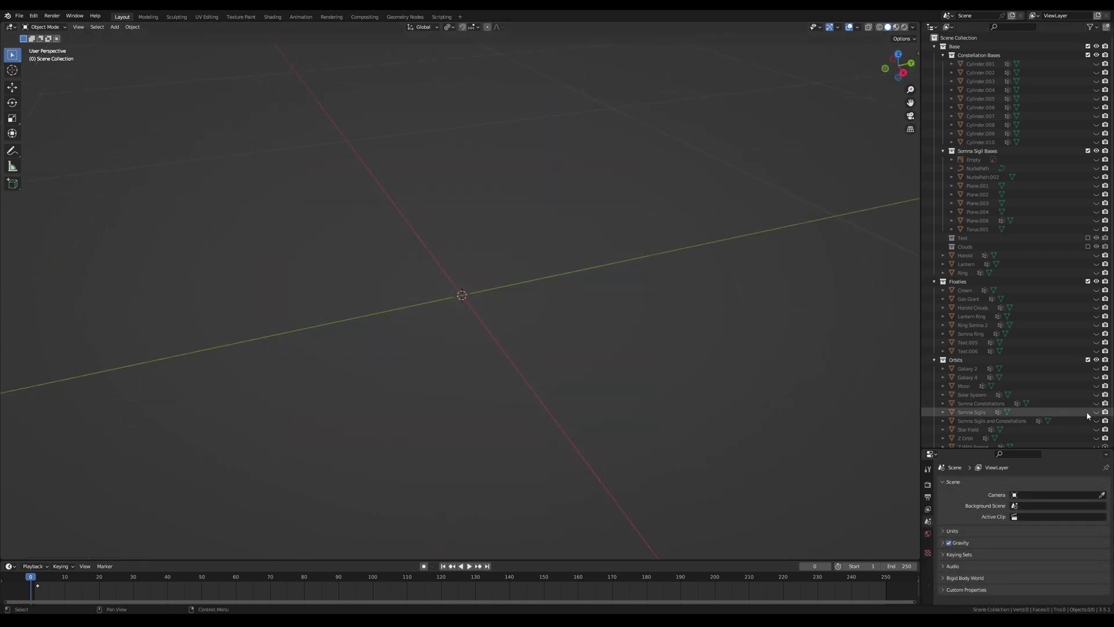
# - Unhide the Somna Constellations object and examine how its separate constellation pieces are arranged around the origin
pyautogui.click(1096, 404)
pyautogui.moveTo(505, 293); pyautogui.dragTo(438, 223, button='middle')
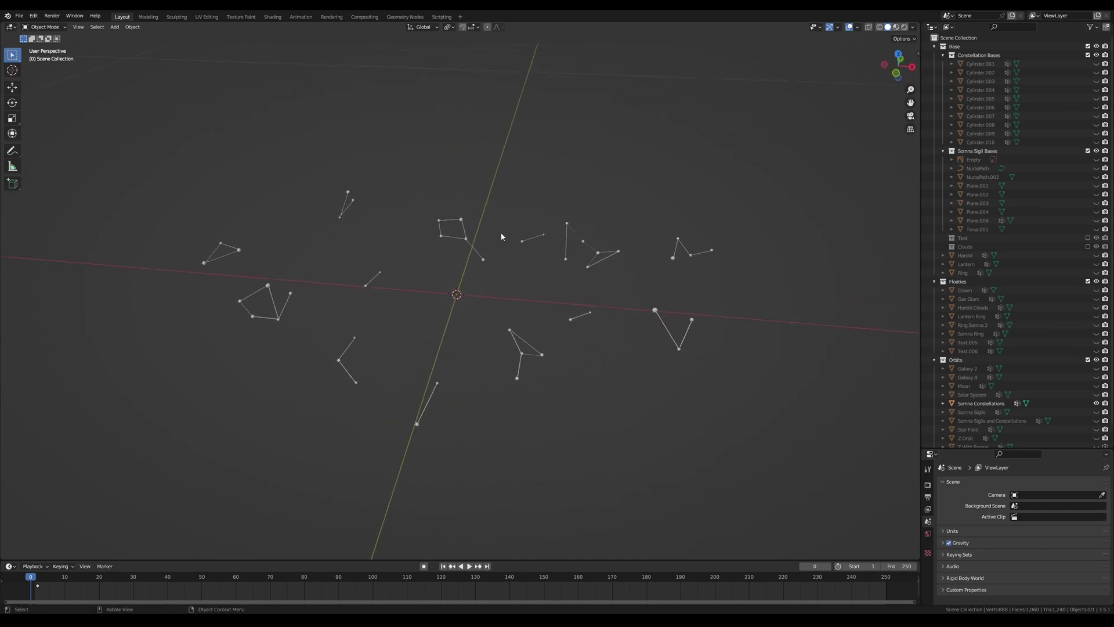
pyautogui.click(462, 221)
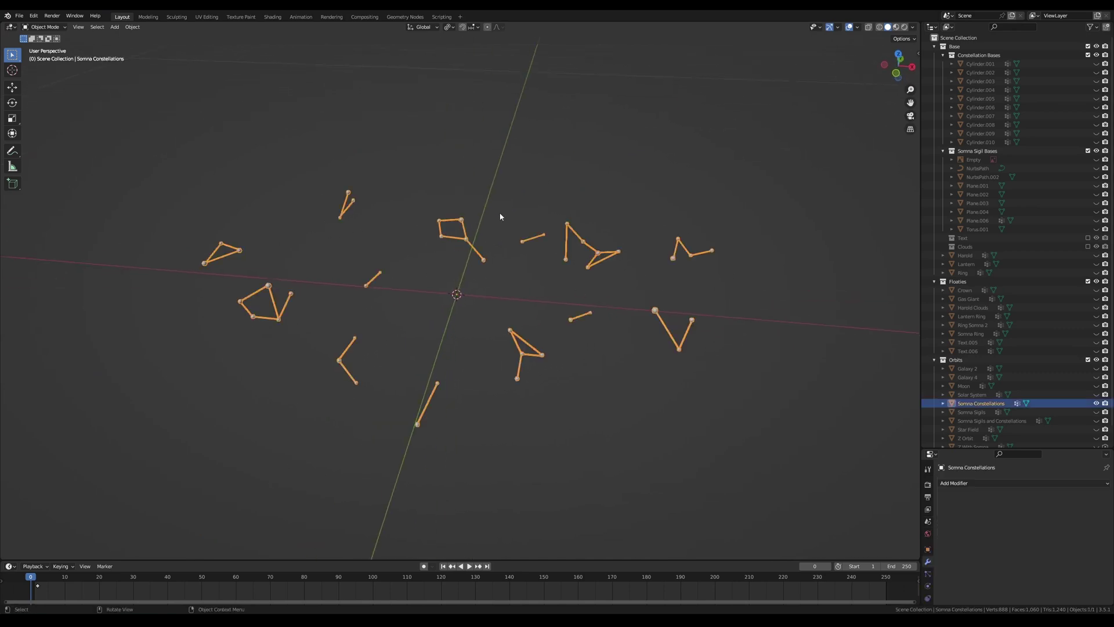
pyautogui.click(500, 217)
pyautogui.moveTo(506, 216); pyautogui.dragTo(578, 247, button='middle')
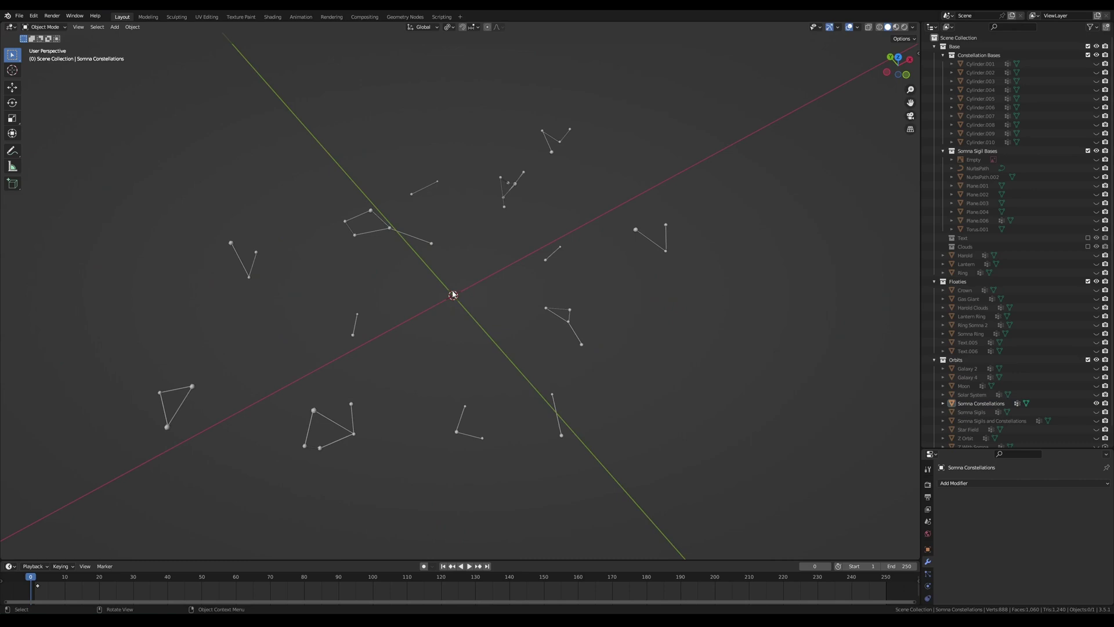
pyautogui.moveTo(291, 383); pyautogui.dragTo(266, 356, button='middle')
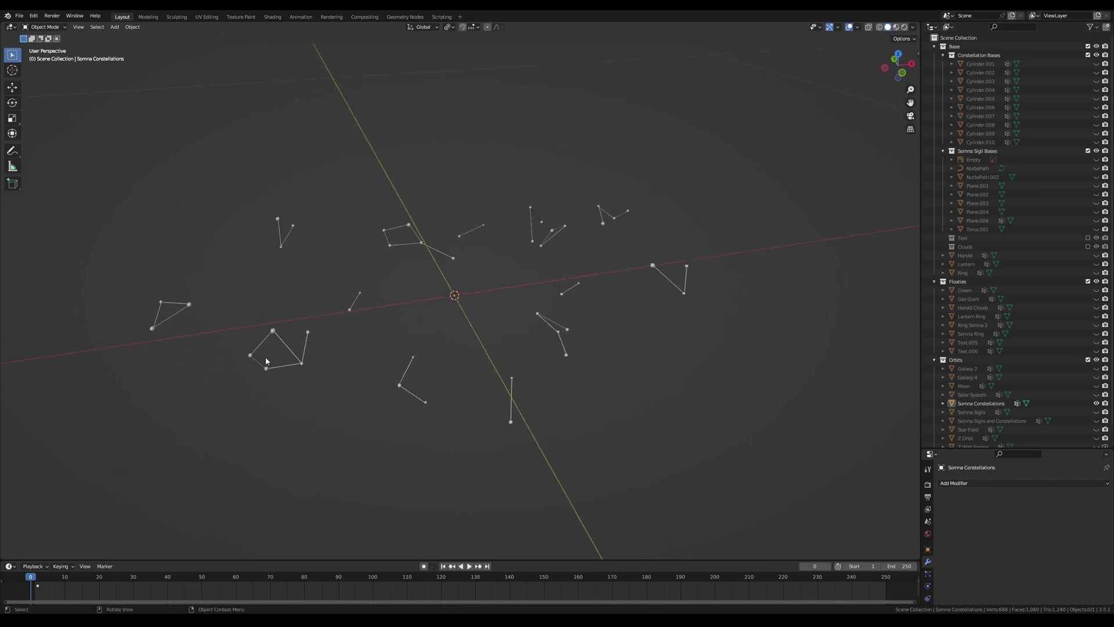
pyautogui.click(402, 384)
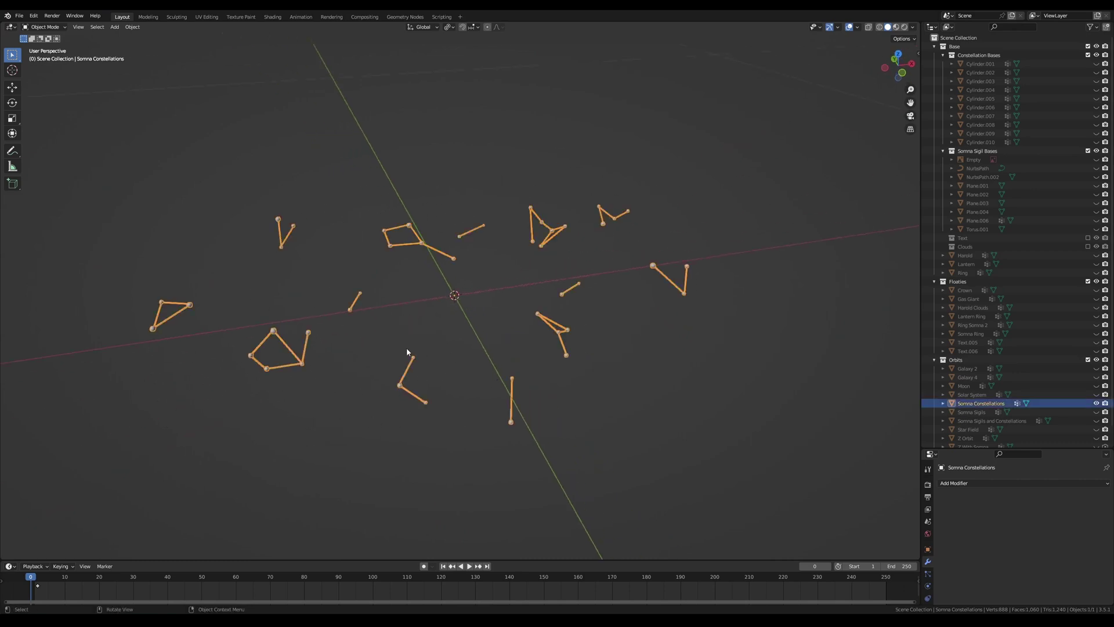
pyautogui.scroll(3, 411, 313)
pyautogui.moveTo(411, 286); pyautogui.dragTo(431, 284, button='middle')
pyautogui.click(321, 200)
pyautogui.keyDown('shift'); pyautogui.moveTo(323, 208); pyautogui.dragTo(418, 292, button='middle'); pyautogui.keyUp('shift')
pyautogui.scroll(4, 418, 296)
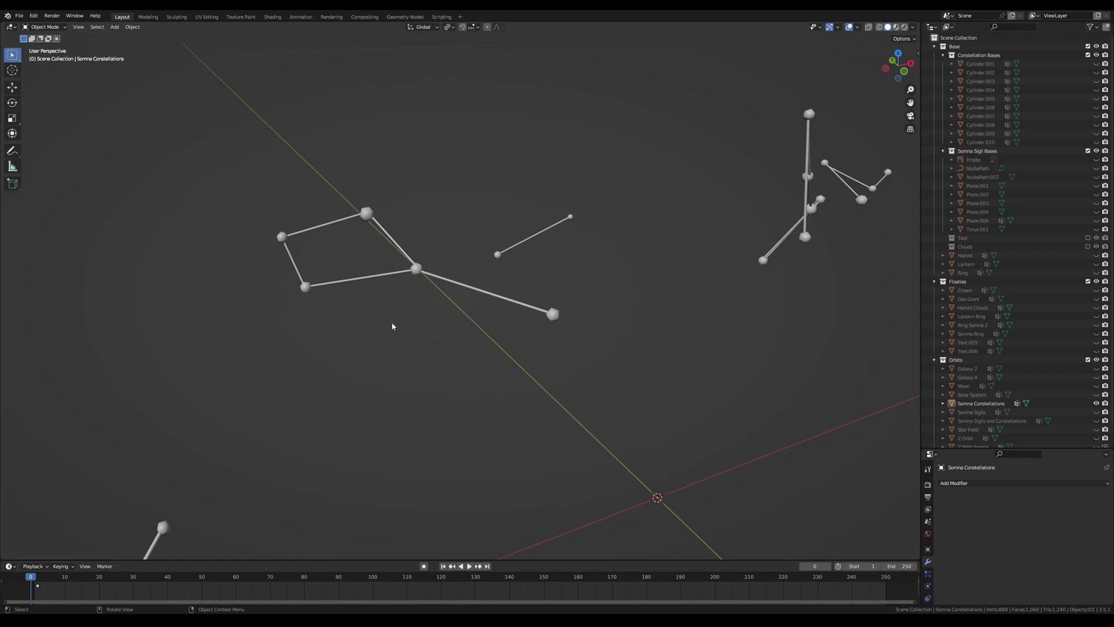
# - Switch to Unity and bring an empty area beside the avatar into the scene view
pyautogui.hotkey('alt', 'Tab')
pyautogui.press('w')
pyautogui.moveTo(463, 281); pyautogui.dragTo(293, 298, button='right')
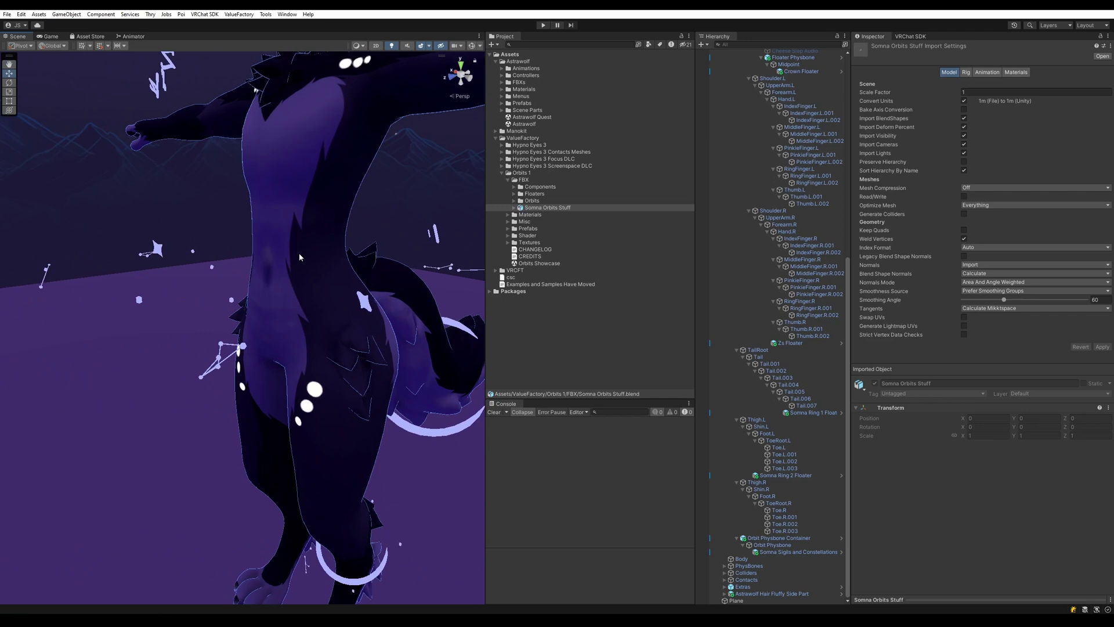
pyautogui.moveTo(300, 257); pyautogui.dragTo(399, 288, button='right')
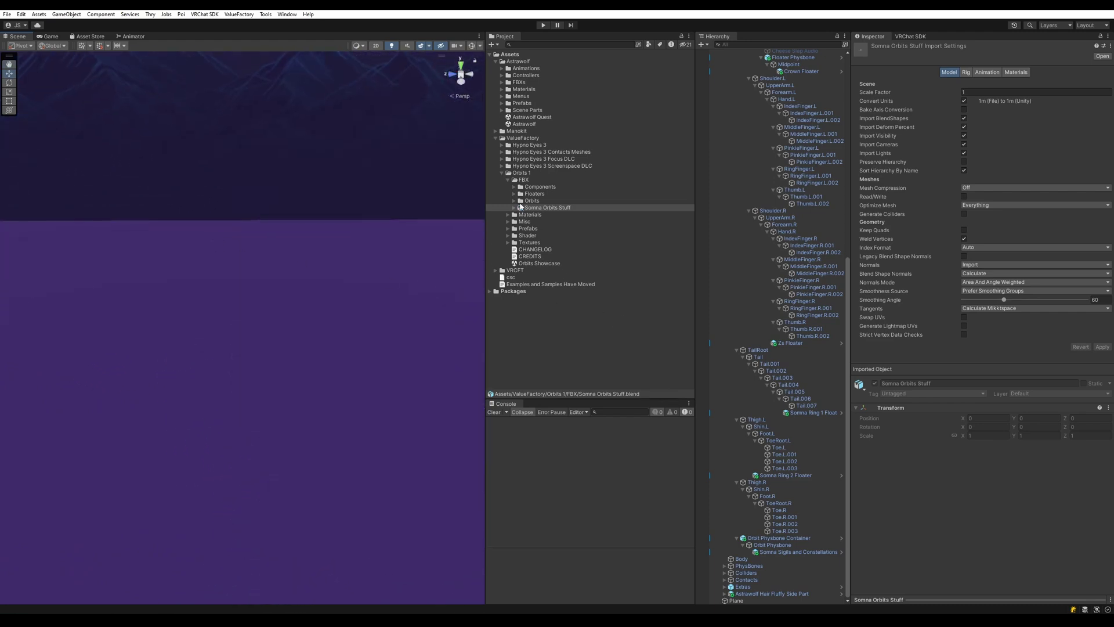
pyautogui.rightClick(528, 179)
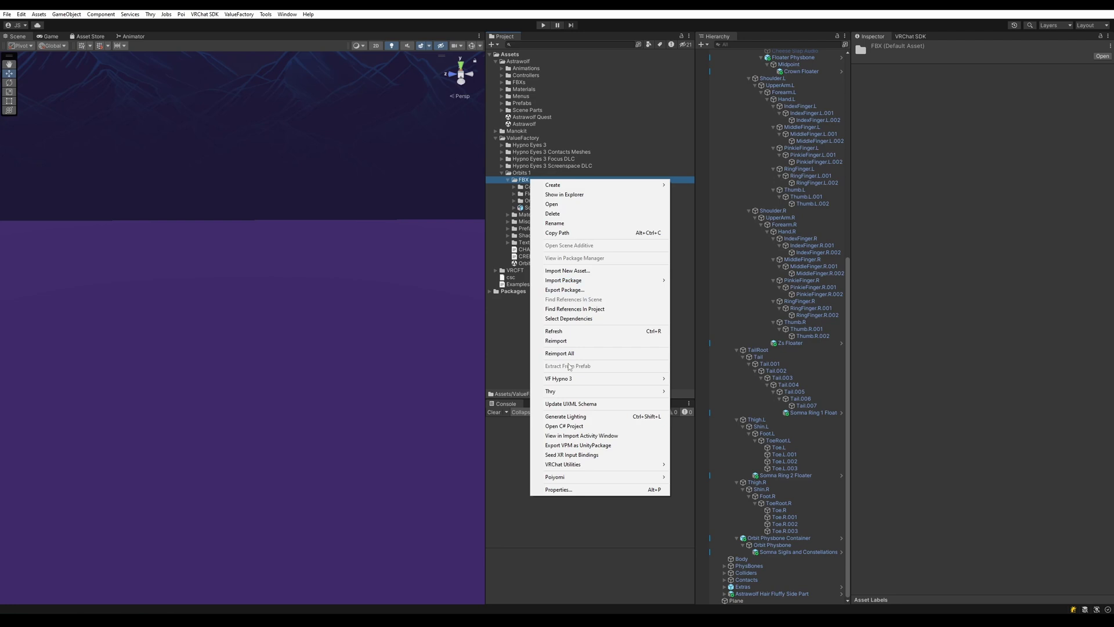
pyautogui.moveTo(610, 189)
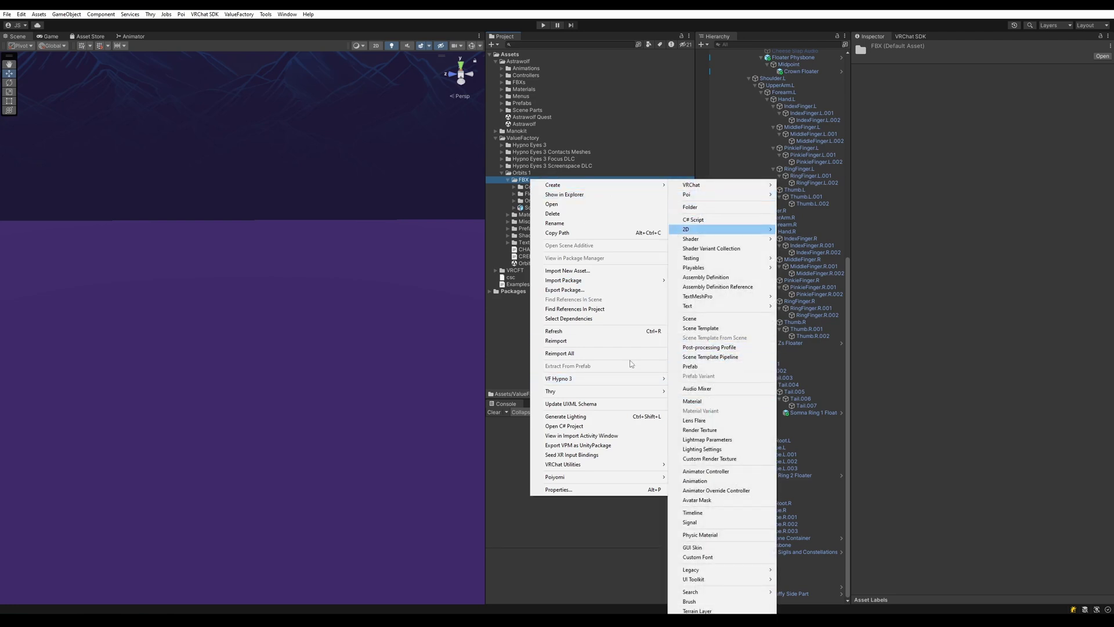
pyautogui.click(823, 218)
# - Create a cube object in the Astrawolf scene and scale it down uniformly to about 0.037
pyautogui.scroll(8, 822, 218)
pyautogui.click(717, 59)
pyautogui.rightClick(740, 243)
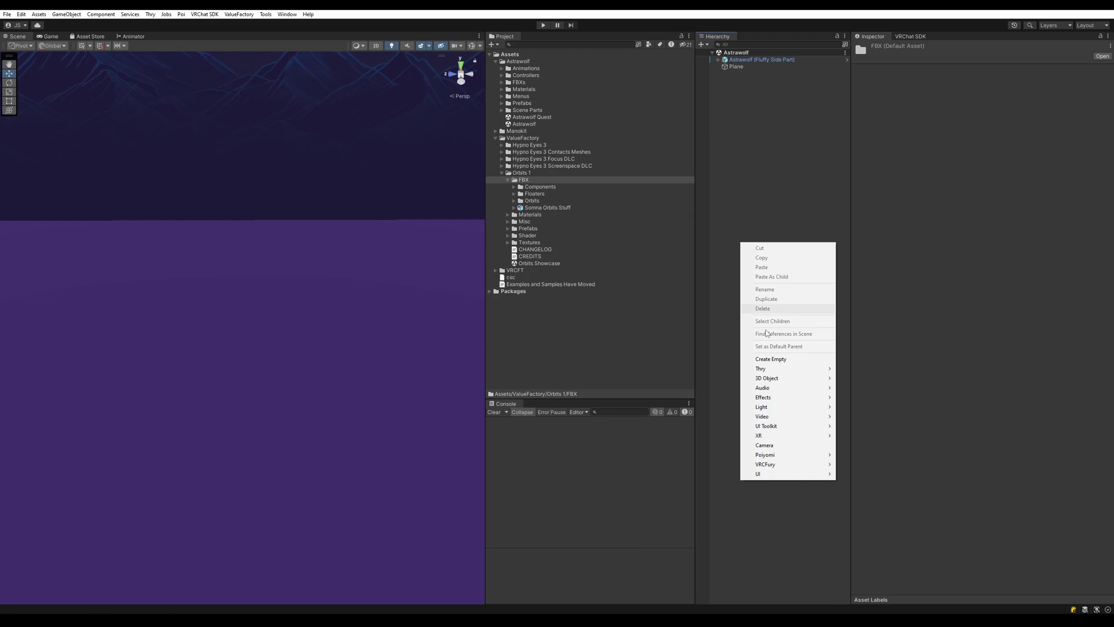
pyautogui.moveTo(766, 377)
pyautogui.click(852, 378)
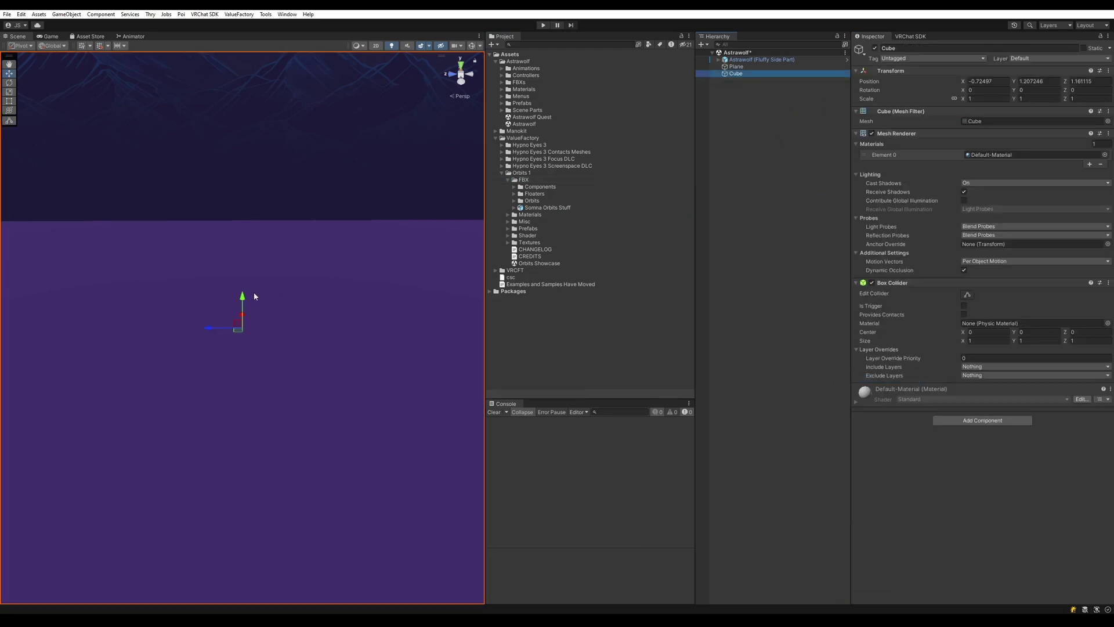
pyautogui.press('r')
pyautogui.moveTo(240, 328); pyautogui.dragTo(220, 355)
pyautogui.moveTo(251, 335); pyautogui.dragTo(294, 325, button='right')
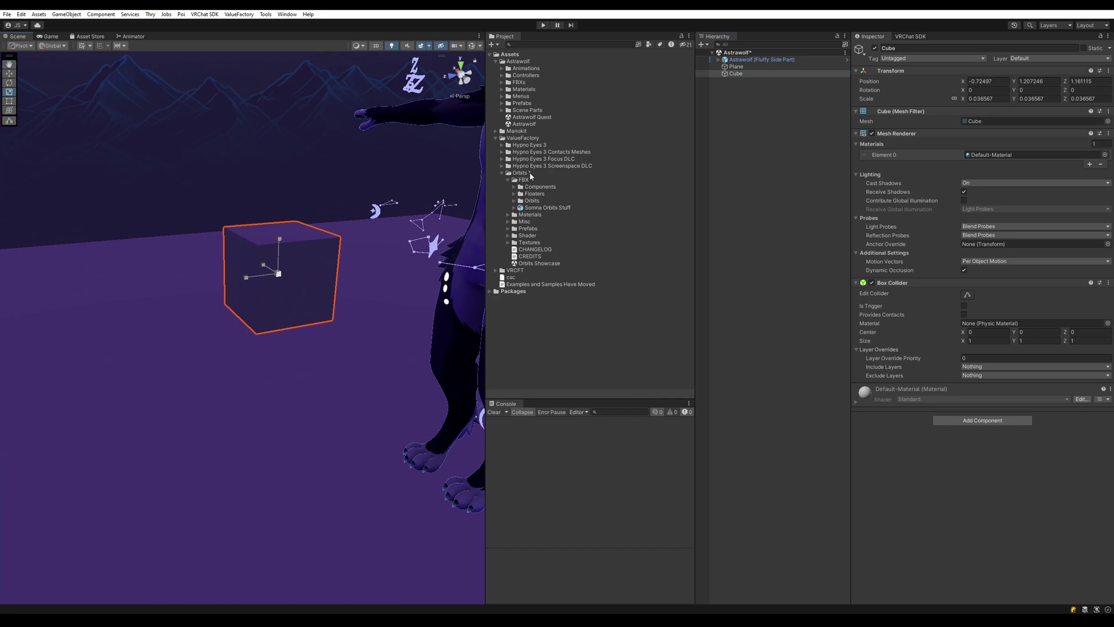
# - Create a new material named "my box" in the Orbits 1 folder
pyautogui.rightClick(528, 173)
pyautogui.moveTo(609, 179)
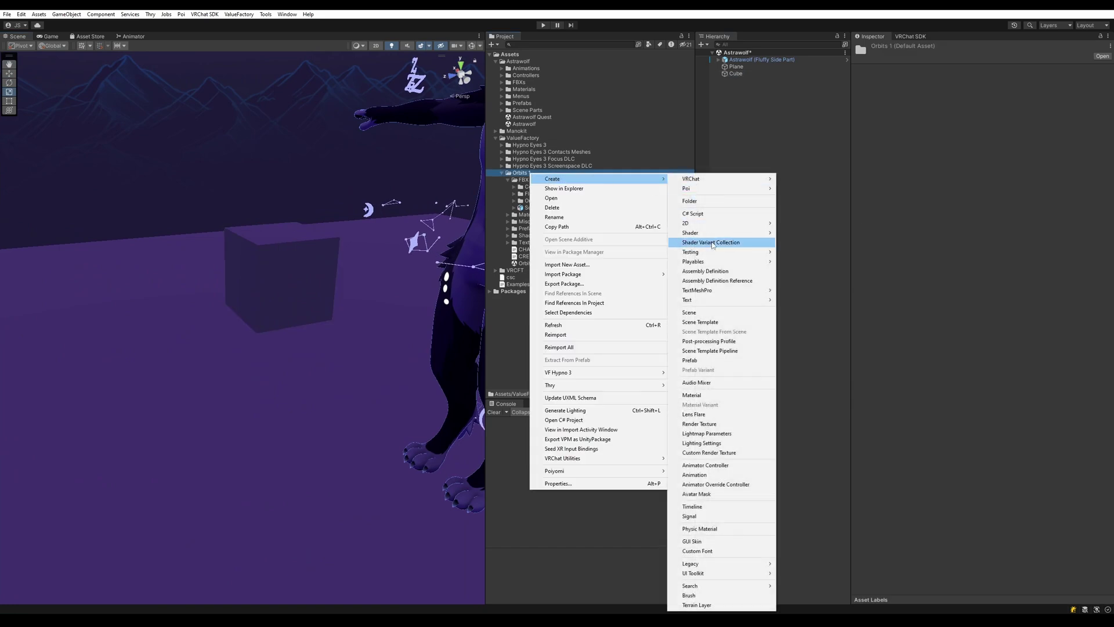
pyautogui.click(695, 394)
pyautogui.write('my box')
pyautogui.press('Return')
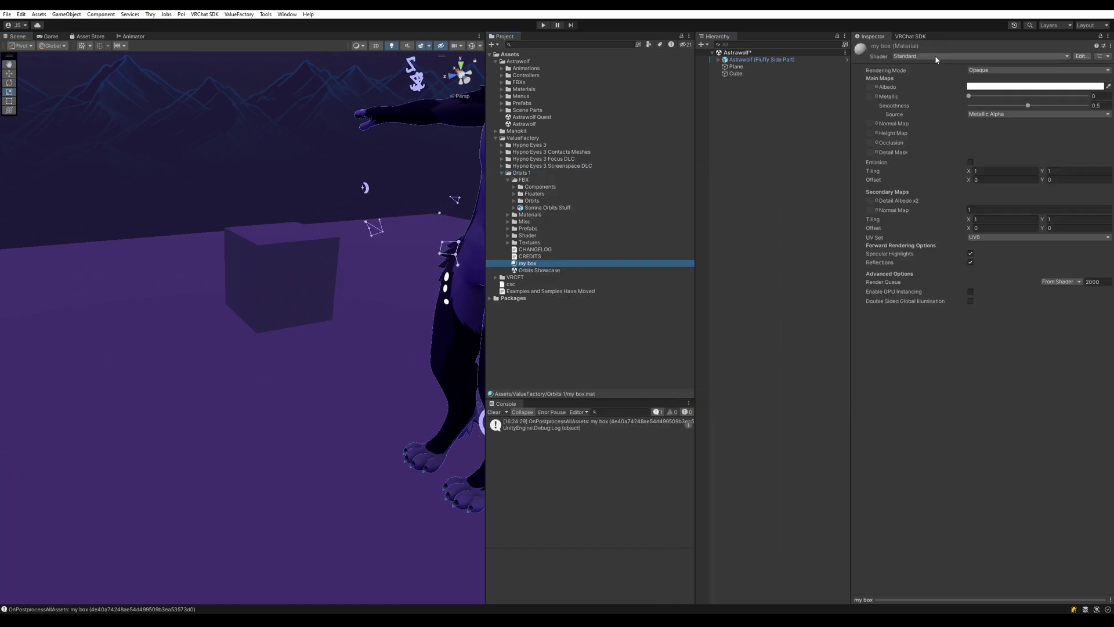
# - Set the my box material's shader to ValueFactory/Orbits 1/Orbits and apply the material to the cube
pyautogui.click(935, 57)
pyautogui.click(925, 87)
pyautogui.click(924, 107)
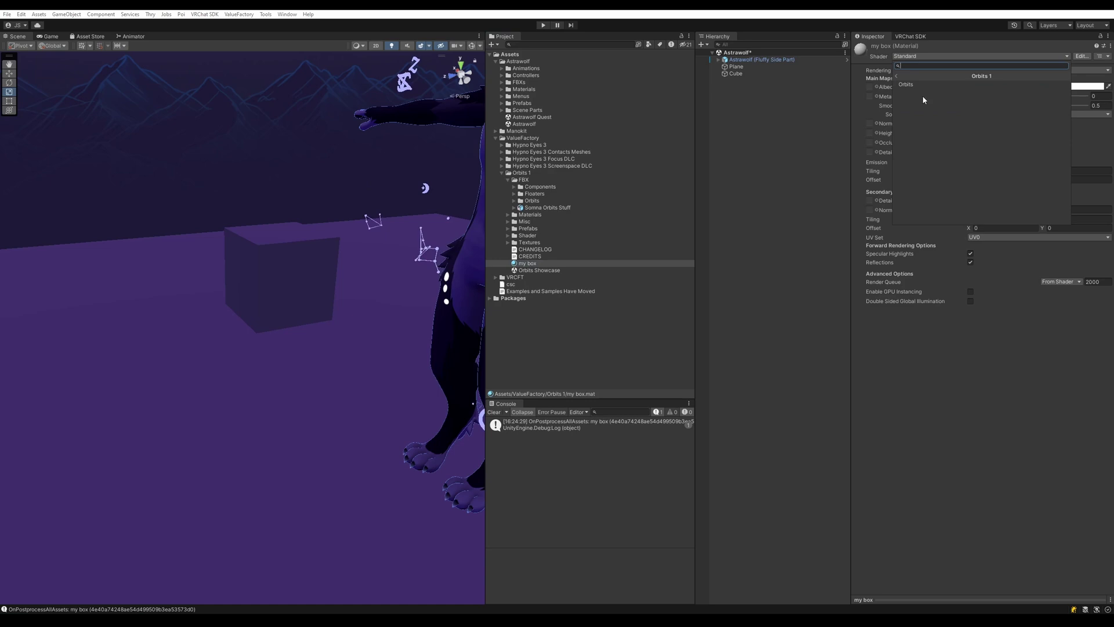
pyautogui.click(924, 85)
pyautogui.moveTo(527, 263); pyautogui.dragTo(347, 251)
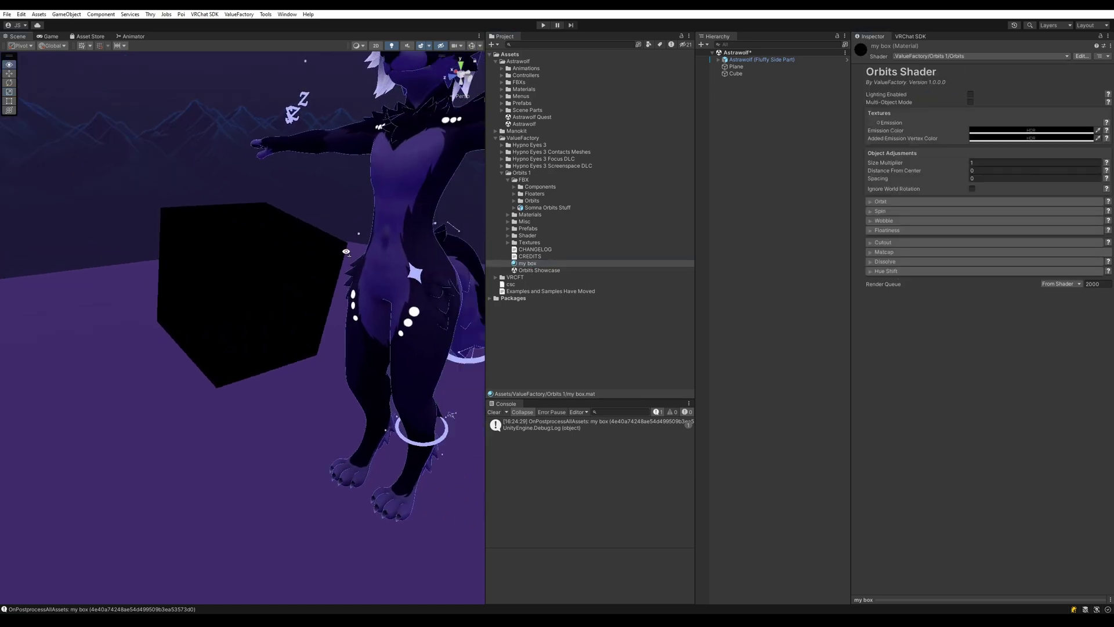
pyautogui.moveTo(347, 252)
pyautogui.mouseDown(button='right')
pyautogui.moveTo(371, 251)
pyautogui.moveTo(350, 254)
pyautogui.mouseUp(button='right')
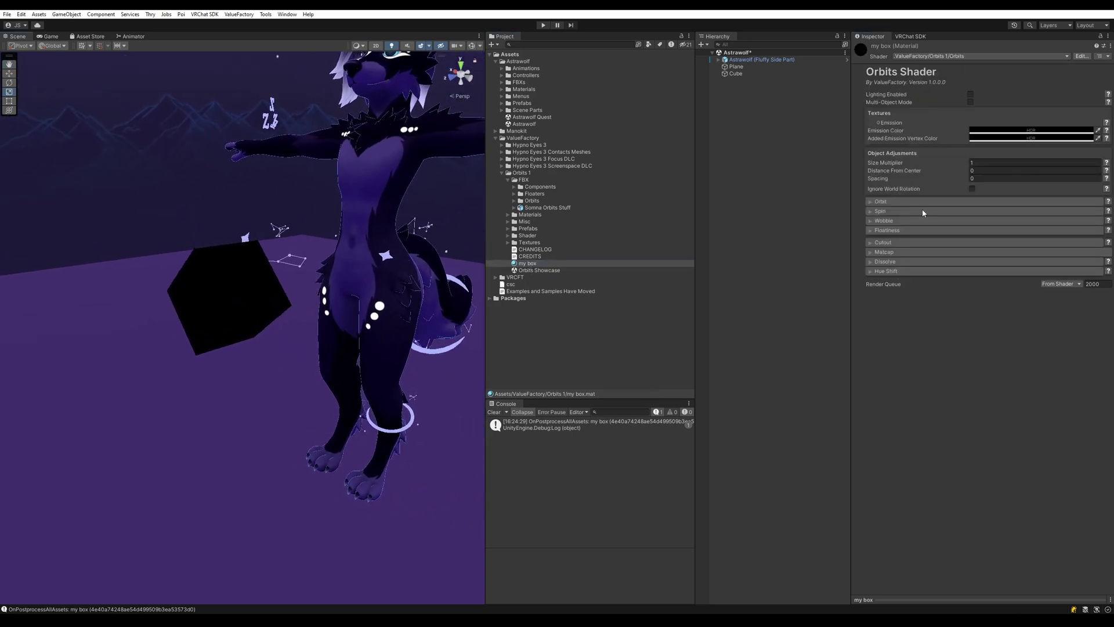
# - Set the my box material's emission color to near white
pyautogui.click(1003, 130)
pyautogui.moveTo(1044, 193); pyautogui.dragTo(1016, 163)
pyautogui.click(984, 97)
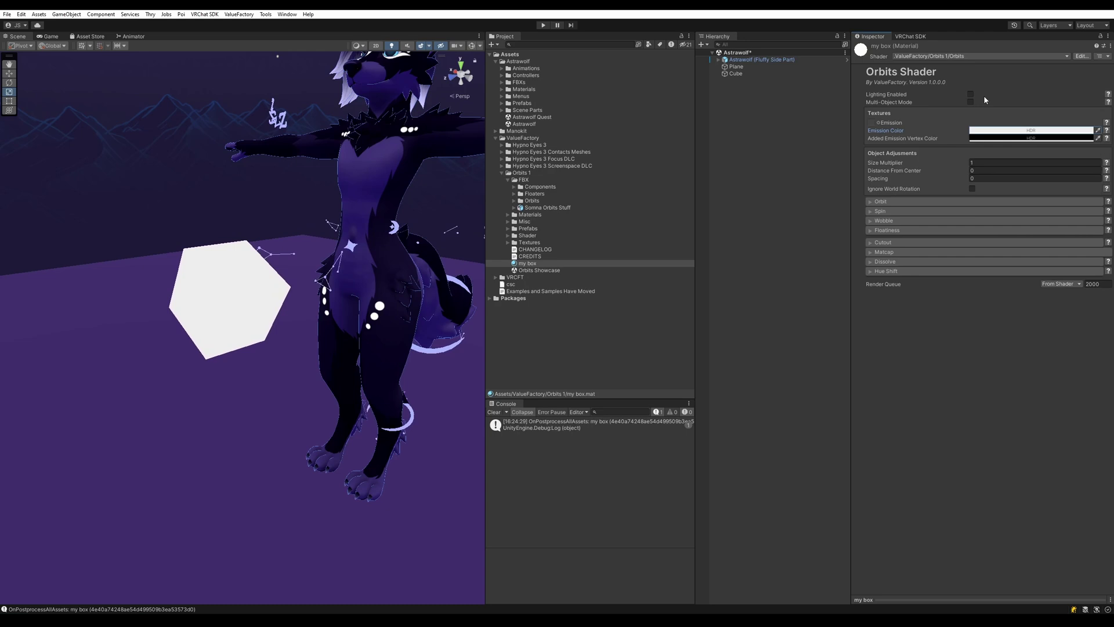
# - Enable lighting on the my box material and set its emission color to a neutral gray of about 0.14 per channel
pyautogui.click(970, 94)
pyautogui.click(1033, 185)
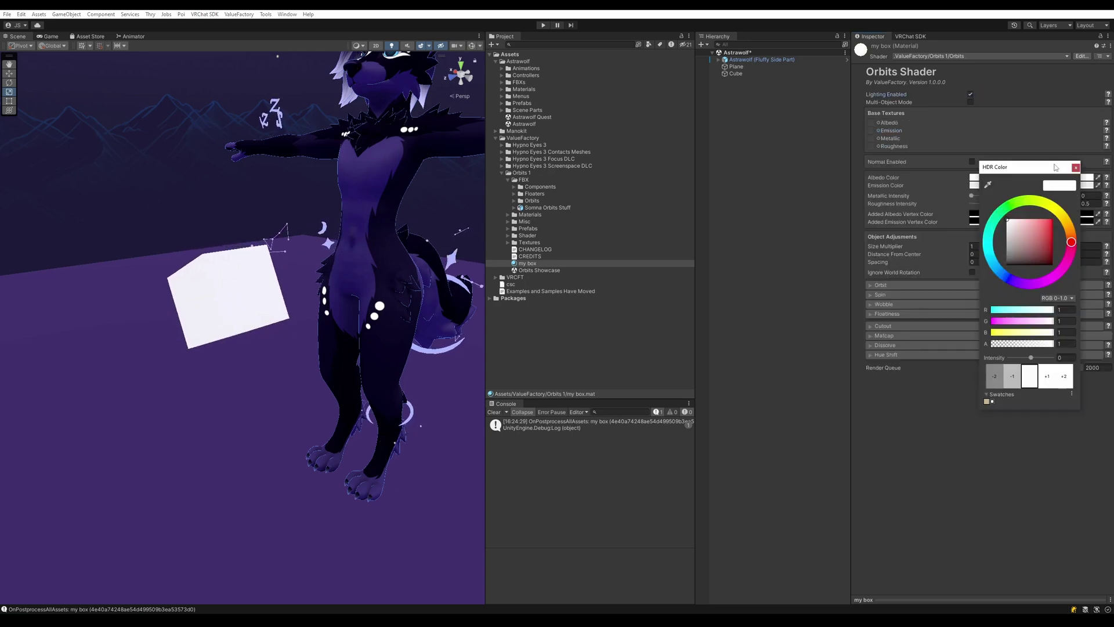
pyautogui.click(1075, 167)
pyautogui.click(1007, 186)
pyautogui.moveTo(1047, 246); pyautogui.dragTo(1001, 269)
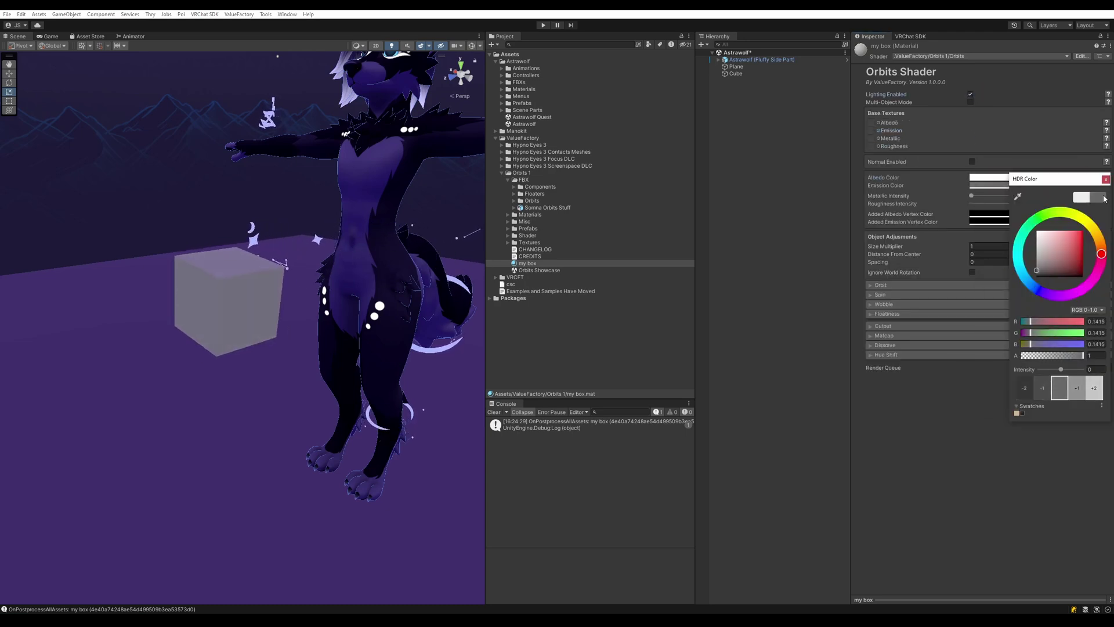
pyautogui.click(1106, 179)
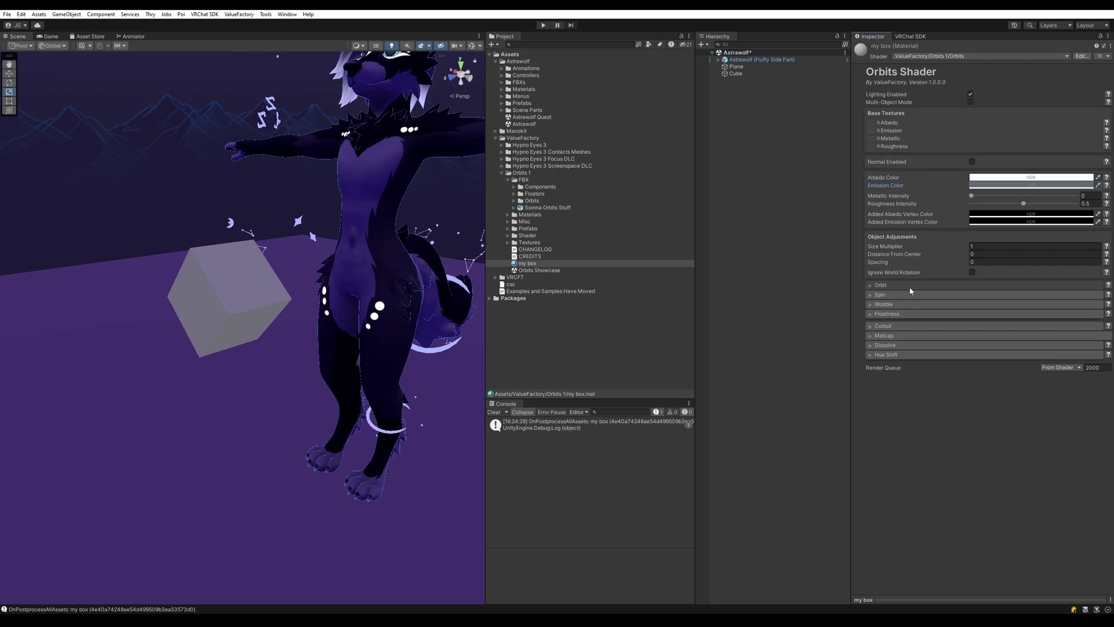
# - Expand the material's Orbit, Spin and Floatiness settings and examine the cube's motion in the scene
pyautogui.click(910, 287)
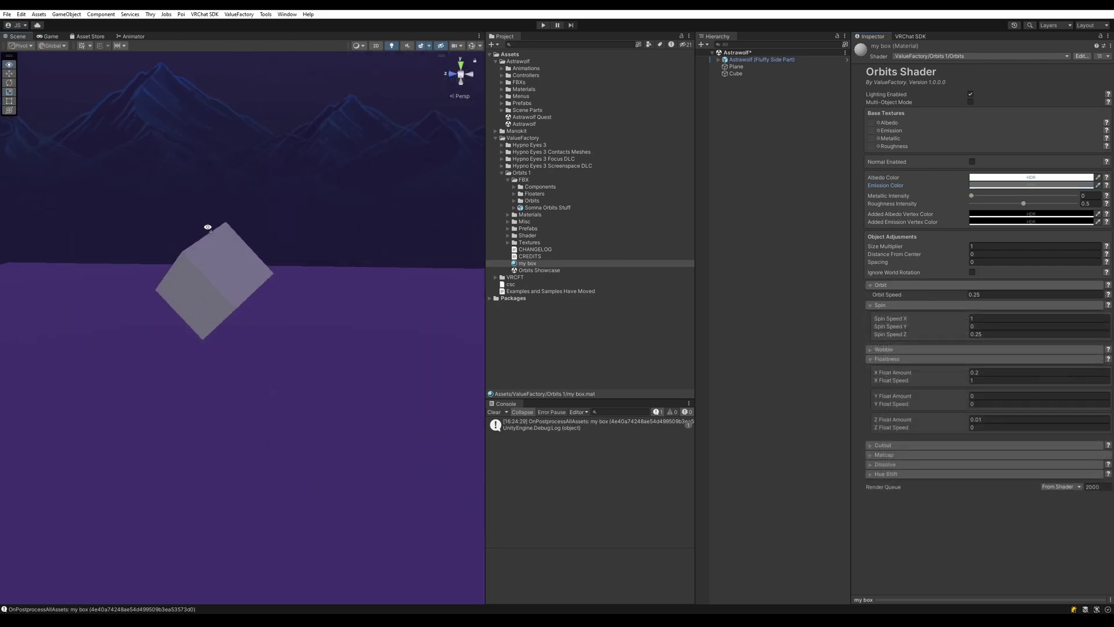
pyautogui.moveTo(207, 226); pyautogui.dragTo(361, 214, button='right')
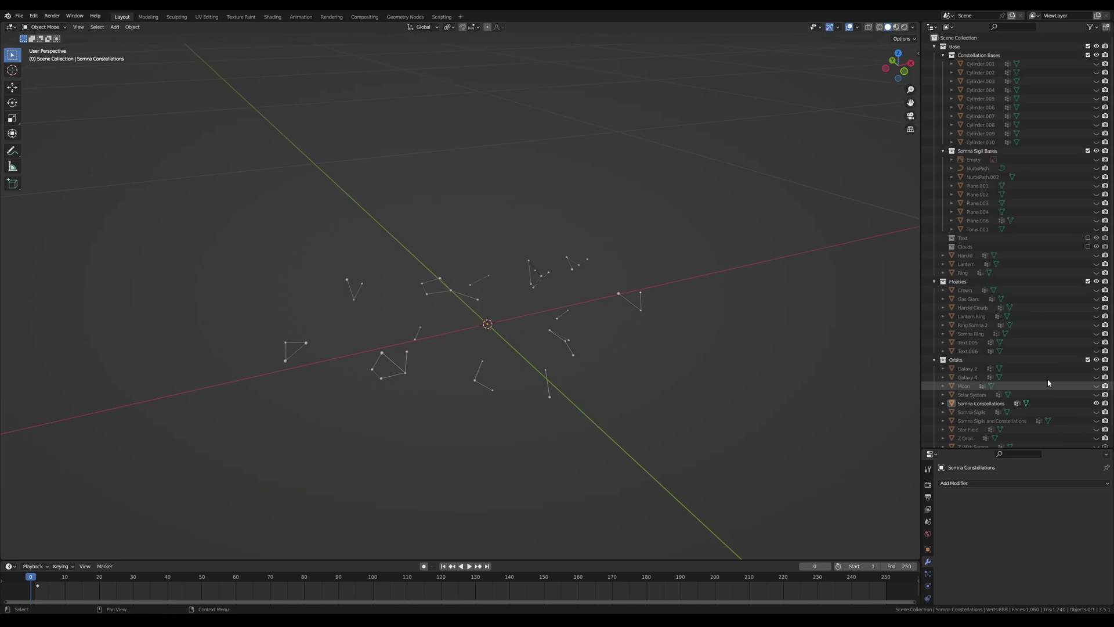
# - In Blender, hide Somna Constellations, unhide the single constellation base Cylinder.010 at the origin, and select it
pyautogui.moveTo(557, 273); pyautogui.dragTo(494, 198, button='middle')
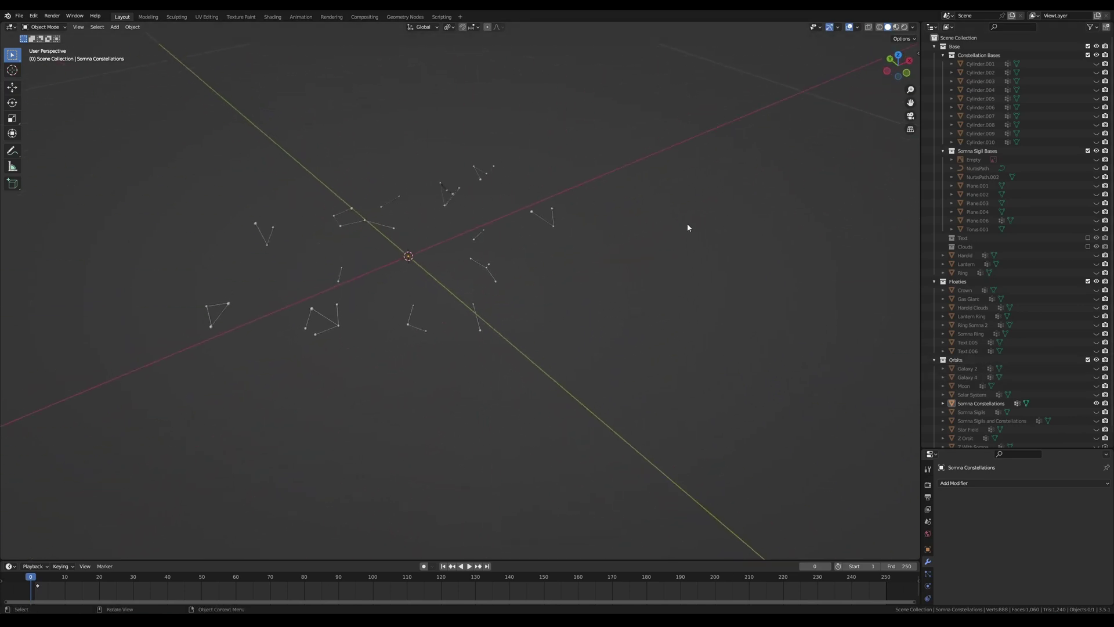
pyautogui.click(1096, 403)
pyautogui.keyDown('shift'); pyautogui.moveTo(600, 132); pyautogui.dragTo(607, 169, button='middle'); pyautogui.keyUp('shift')
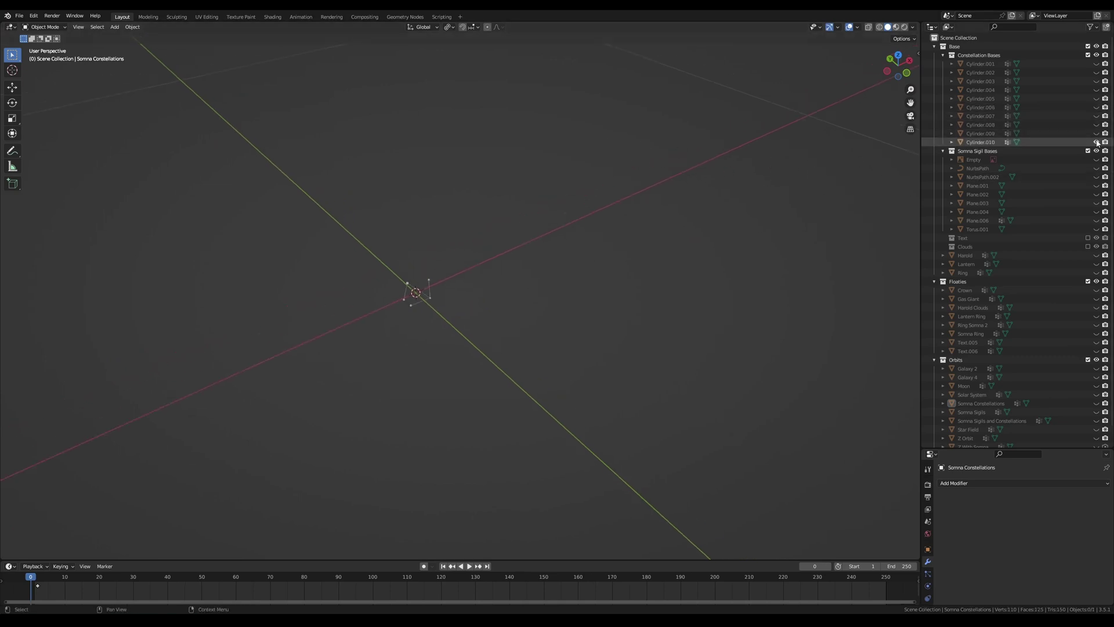
pyautogui.scroll(4, 521, 261)
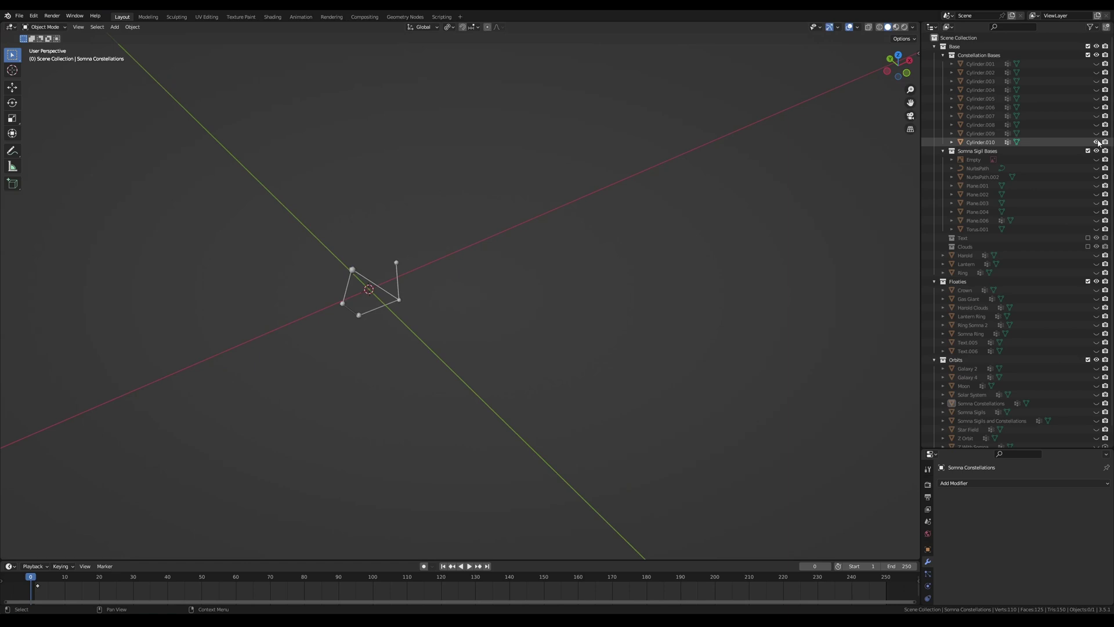
pyautogui.click(379, 272)
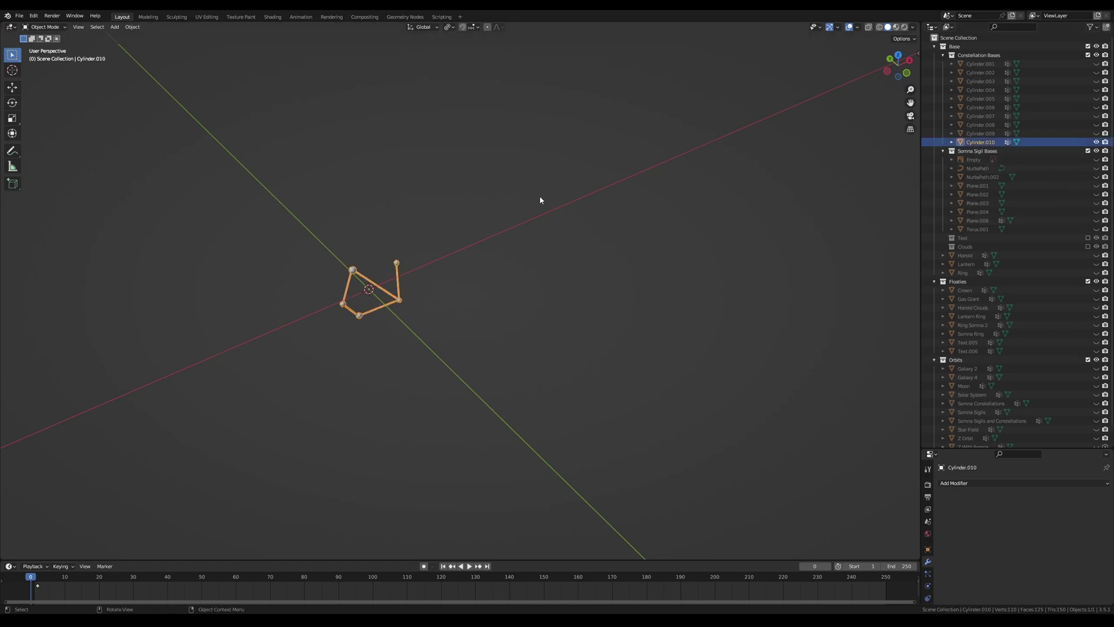
# - Unhide constellation bases Cylinder.007 to Cylinder.009 and place duplicates of all four visible constellations away from the origin
pyautogui.keyDown('shift'); pyautogui.moveTo(502, 191); pyautogui.dragTo(538, 190, button='middle'); pyautogui.keyUp('shift')
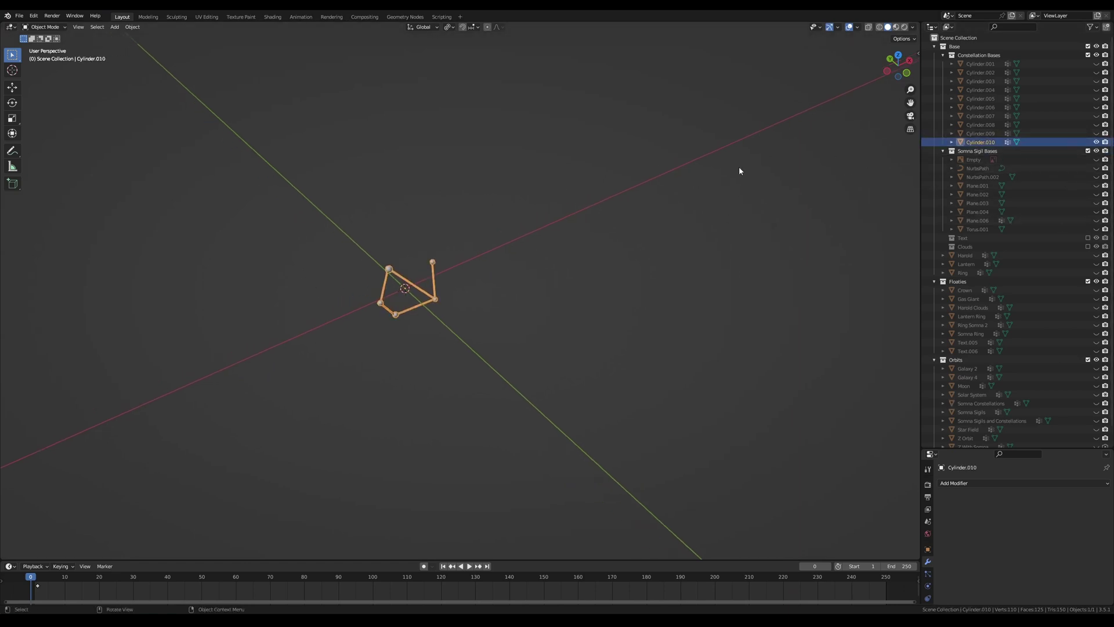
pyautogui.moveTo(473, 204); pyautogui.dragTo(569, 286, button='middle')
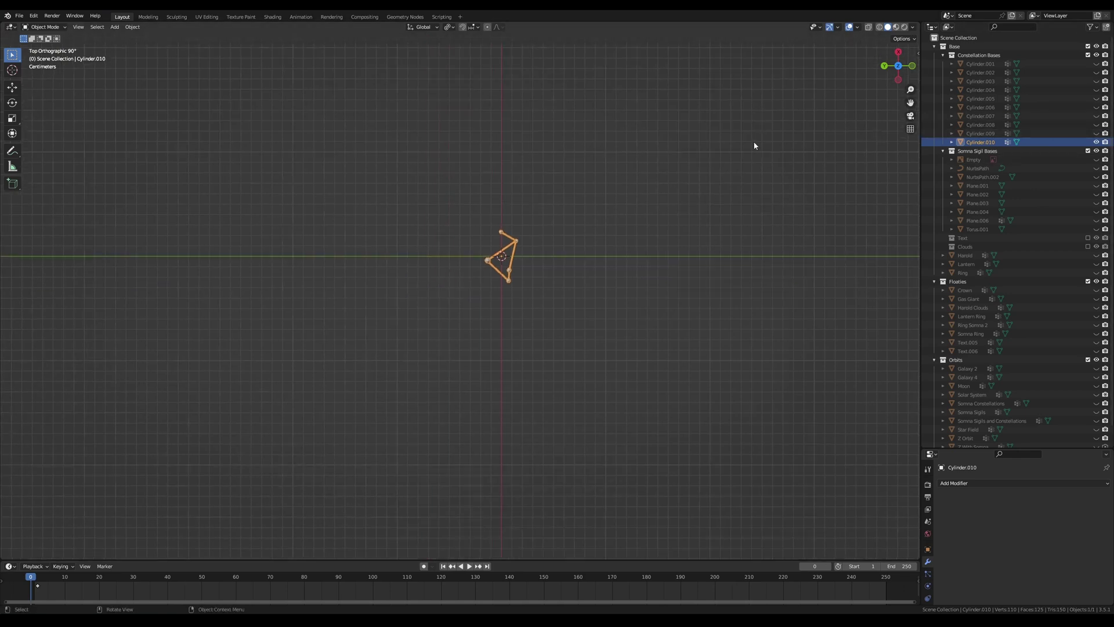
pyautogui.keyDown('shift'); pyautogui.moveTo(665, 192); pyautogui.dragTo(648, 221, button='middle'); pyautogui.keyUp('shift')
pyautogui.moveTo(1095, 133); pyautogui.dragTo(1095, 116)
pyautogui.press('a')
pyautogui.hotkey('shift', 'd')
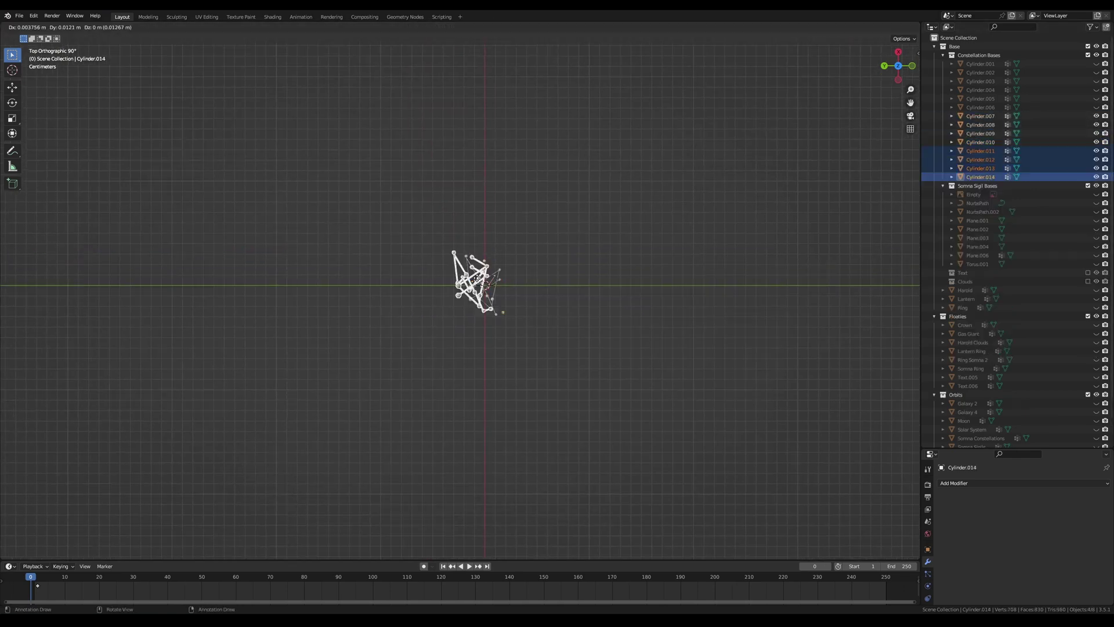
pyautogui.click(364, 199)
# - Unhide the Harold sheep and place two duplicates of it away from the origin
pyautogui.click(1095, 255)
pyautogui.click(1096, 290)
pyautogui.click(511, 278)
pyautogui.hotkey('shift', 'd')
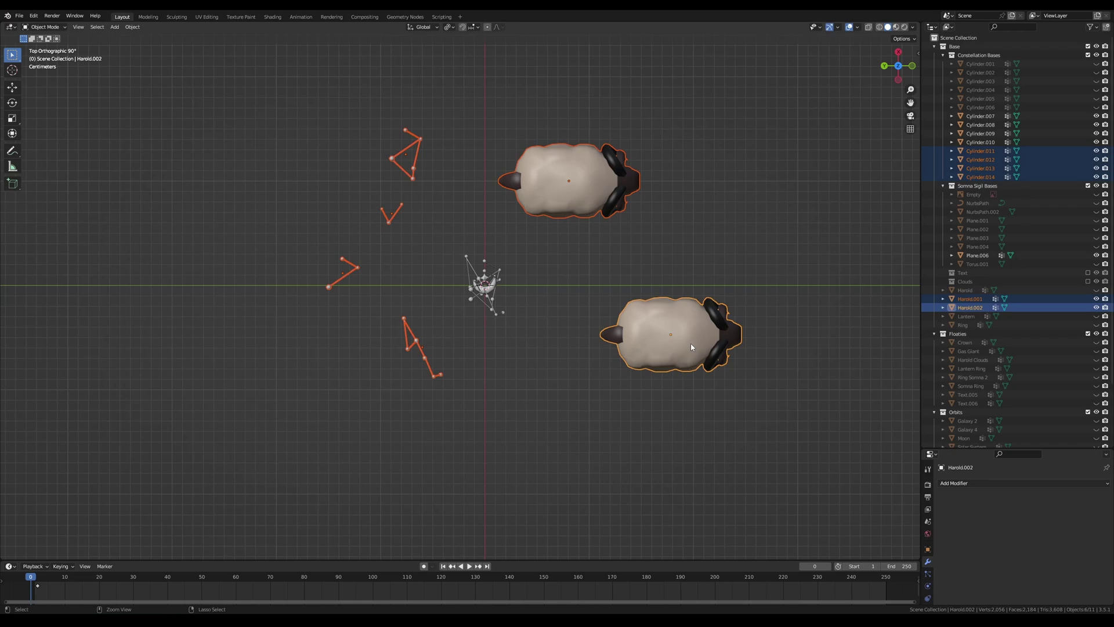
# - Return the joined Harold.002 mesh of sheep and constellations to Object Mode
pyautogui.hotkey('ctrl', 'Tab')
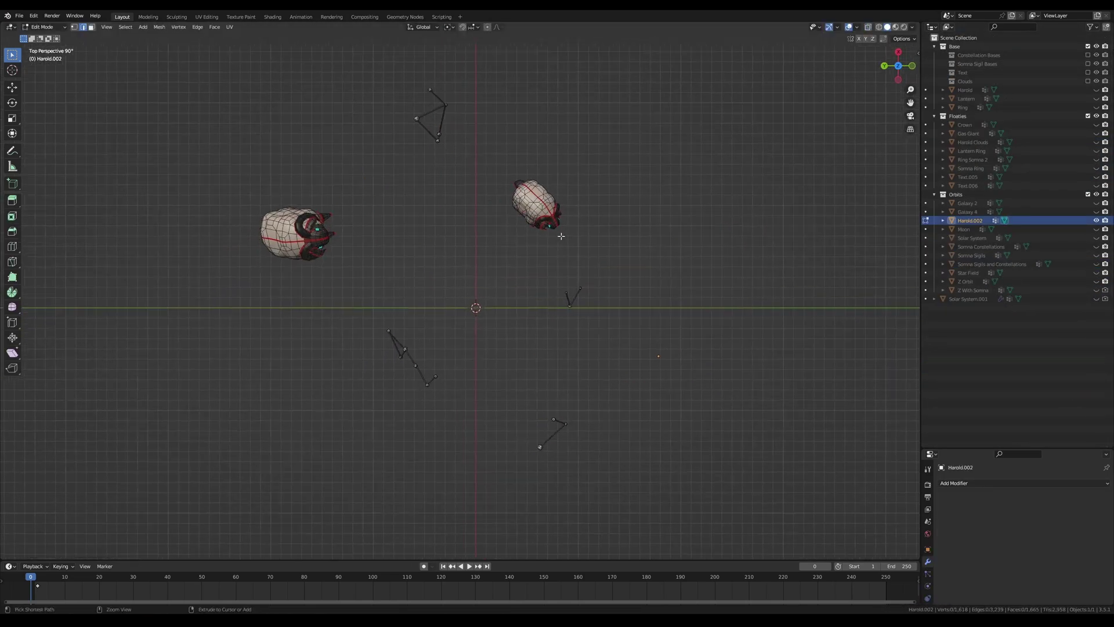
pyautogui.hotkey('ctrl', 'Tab')
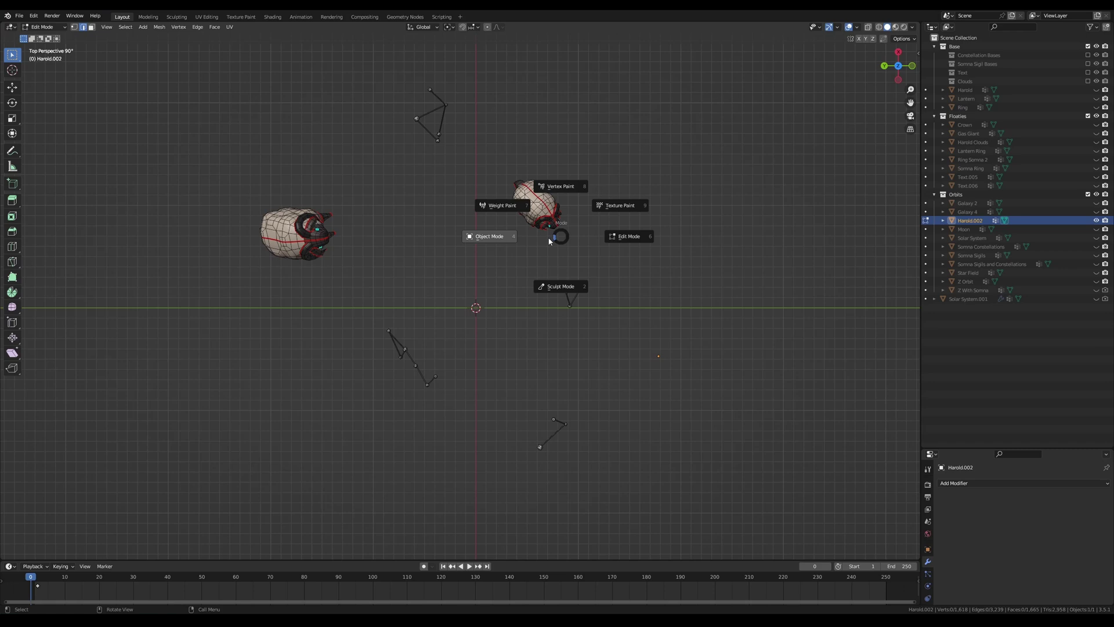
pyautogui.click(549, 241)
pyautogui.keyDown('shift'); pyautogui.moveTo(559, 238); pyautogui.dragTo(477, 320, button='middle'); pyautogui.keyUp('shift')
pyautogui.hotkey('shift', 'a')
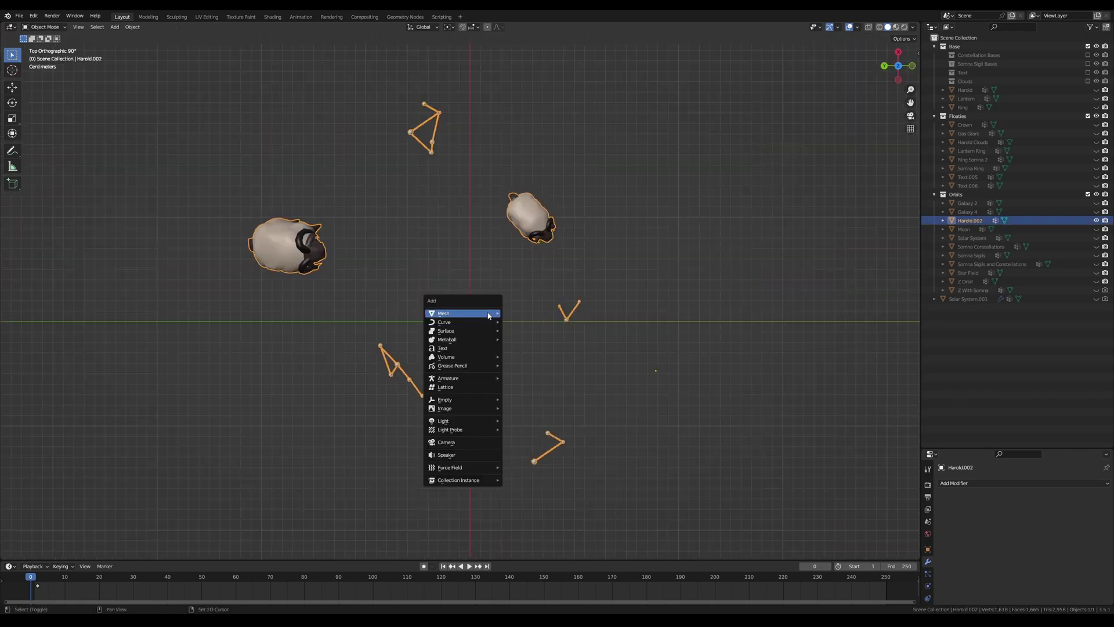
pyautogui.press('Escape')
pyautogui.hotkey('ctrl', 'a')
pyautogui.press('Escape')
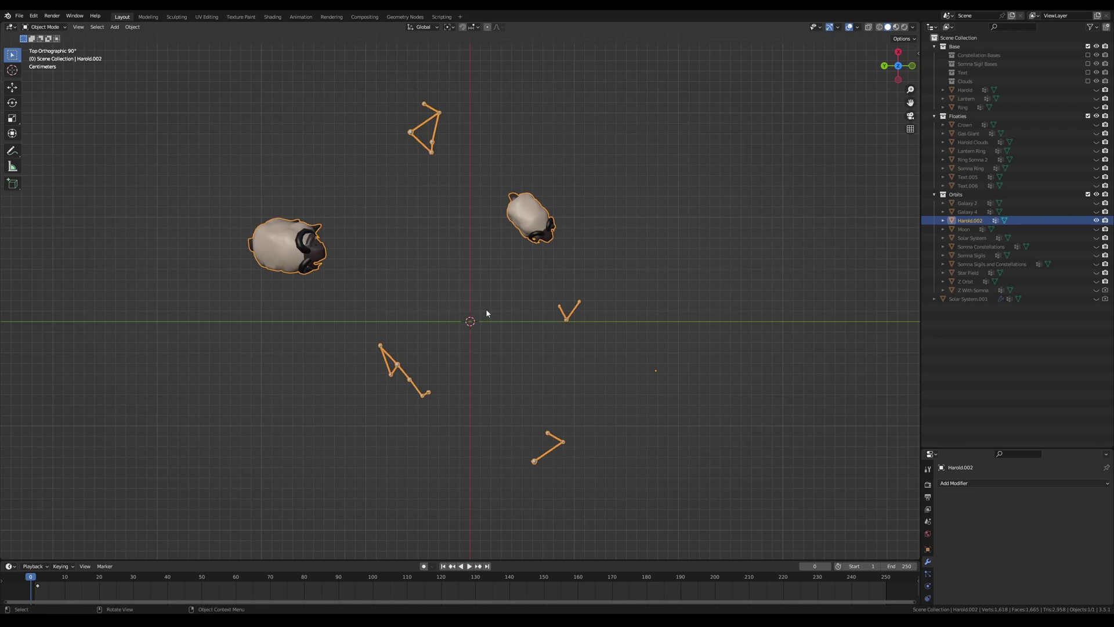
# - Apply the transforms of the joined Harold.002 object and deselect it
pyautogui.hotkey('ctrl', 'a')
pyautogui.click(468, 347)
pyautogui.moveTo(472, 339); pyautogui.dragTo(461, 245, button='middle')
pyautogui.scroll(3, 462, 246)
pyautogui.click(471, 248)
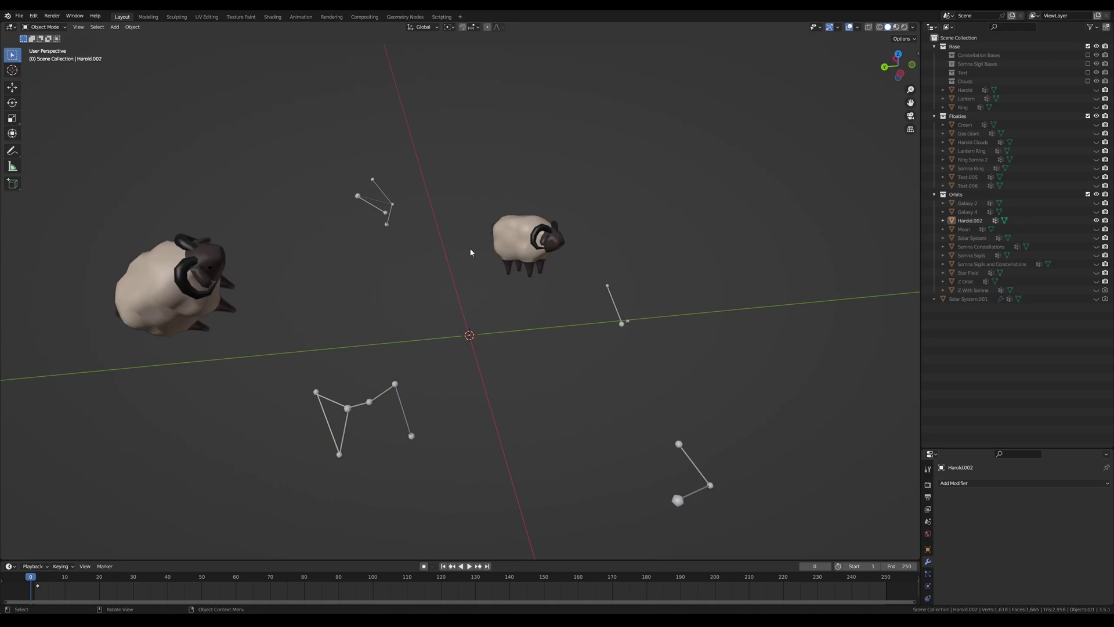
# - Select the Harold.002 object and enter Edit Mode on its combined mesh
pyautogui.press('a')
pyautogui.click(571, 230)
pyautogui.moveTo(530, 252); pyautogui.dragTo(400, 264, button='middle')
pyautogui.press('a')
pyautogui.hotkey('ctrl', 'Tab')
pyautogui.click(575, 277)
pyautogui.scroll(2, 575, 278)
pyautogui.moveTo(401, 264)
pyautogui.keyDown('shift'); pyautogui.mouseDown(button='middle')
pyautogui.moveTo(437, 257)
pyautogui.moveTo(406, 265)
pyautogui.mouseUp(button='middle'); pyautogui.keyUp('shift')
pyautogui.moveTo(315, 271); pyautogui.dragTo(361, 226, button='middle')
pyautogui.scroll(-2, 521, 218)
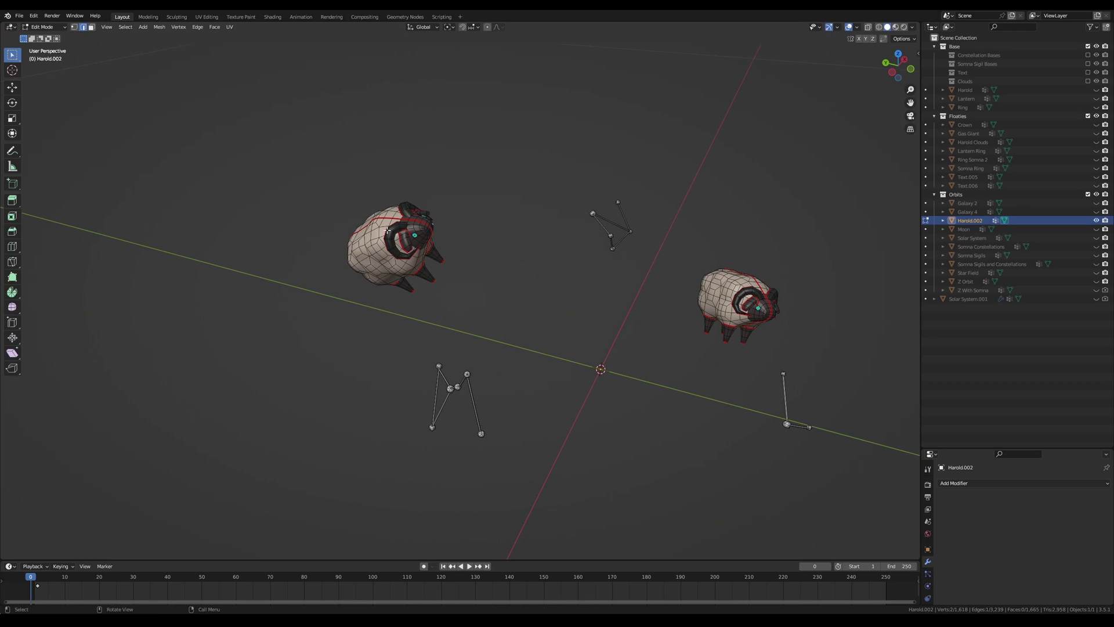
# - Select the linked body and head geometry of the larger sheep
pyautogui.scroll(2, 387, 230)
pyautogui.press('l')
pyautogui.press('l')
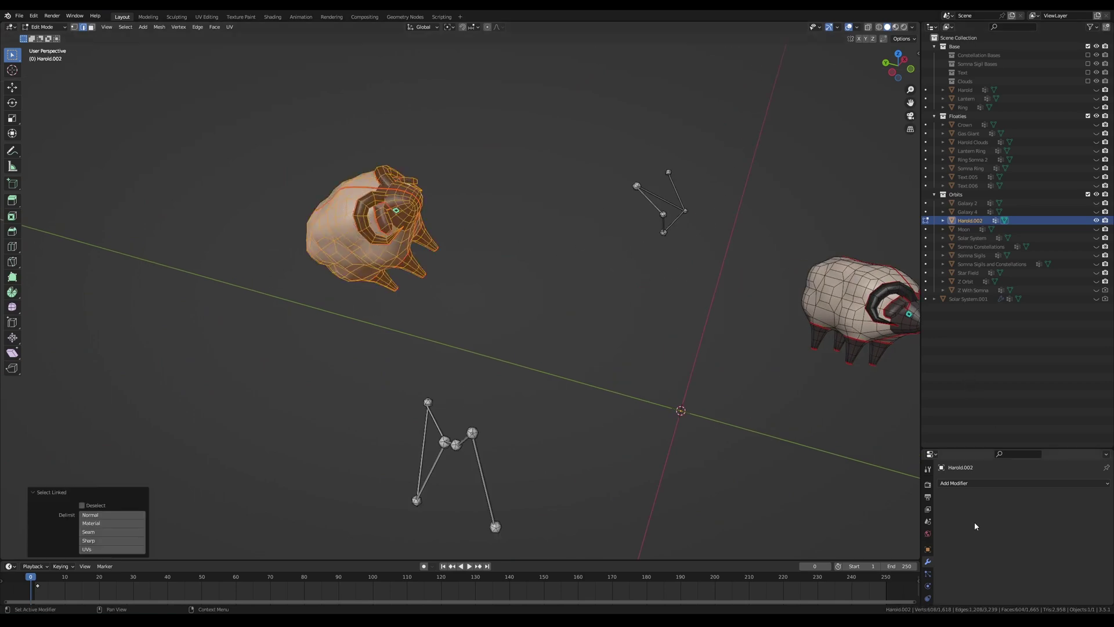
# - Remove all existing vertex groups from the Harold.002 mesh and add one new vertex group
pyautogui.moveTo(953, 447); pyautogui.dragTo(968, 294)
pyautogui.click(927, 455)
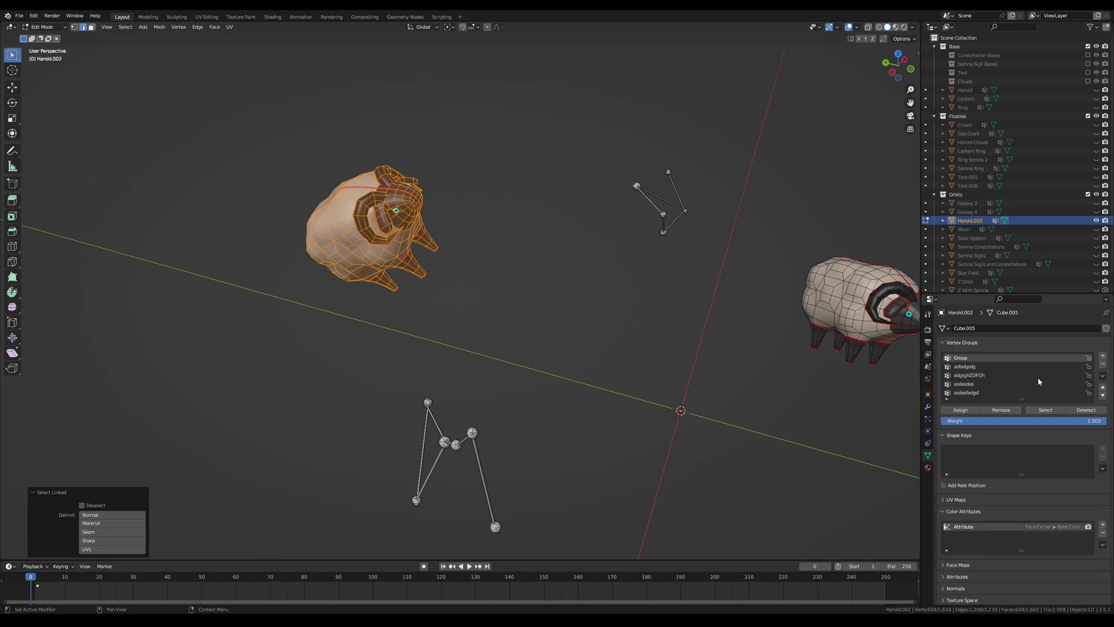
pyautogui.scroll(-1, 989, 376)
pyautogui.scroll(2, 990, 376)
pyautogui.click(1102, 363)
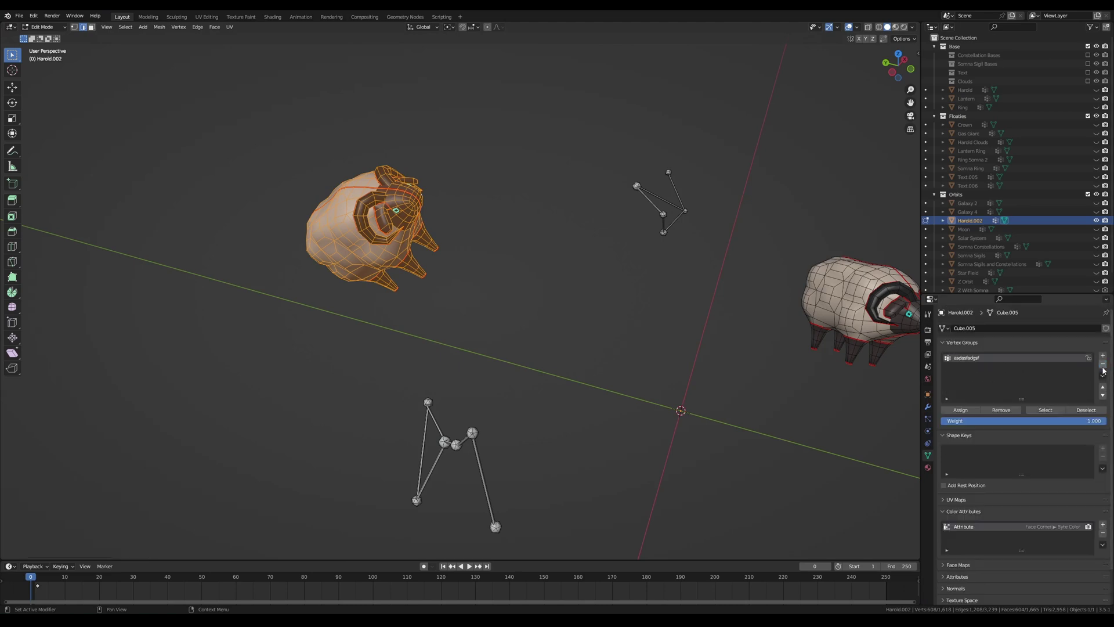
pyautogui.click(1103, 364)
pyautogui.click(1102, 355)
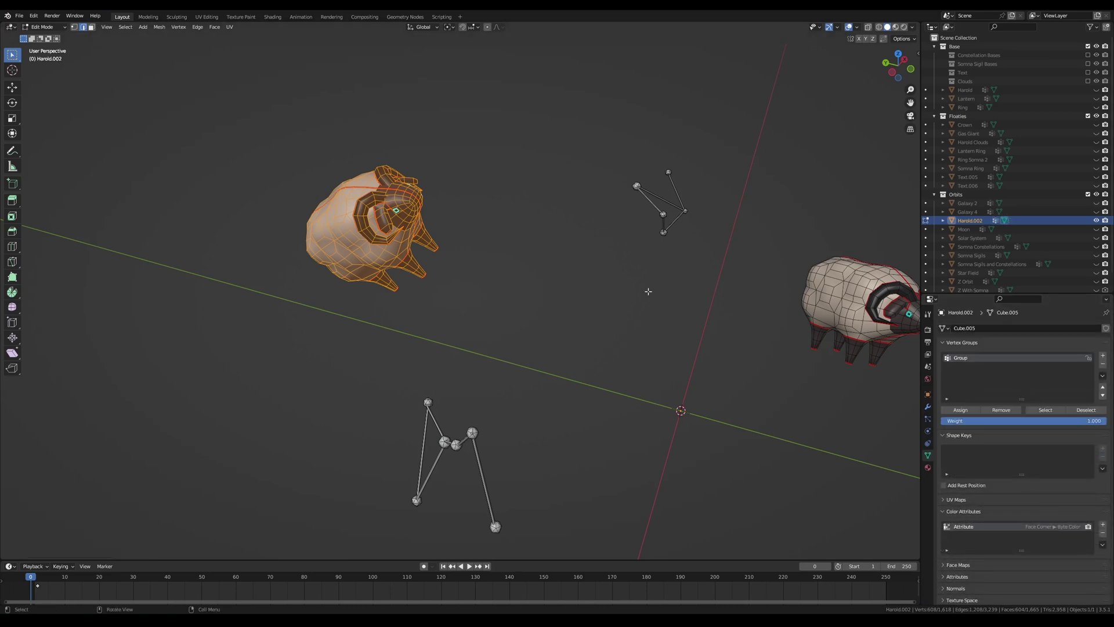
# - Add the larger sheep's tail to the selection and assign the whole sheep to the new vertex group
pyautogui.keyDown('shift'); pyautogui.moveTo(485, 305); pyautogui.dragTo(517, 335, button='middle'); pyautogui.keyUp('shift')
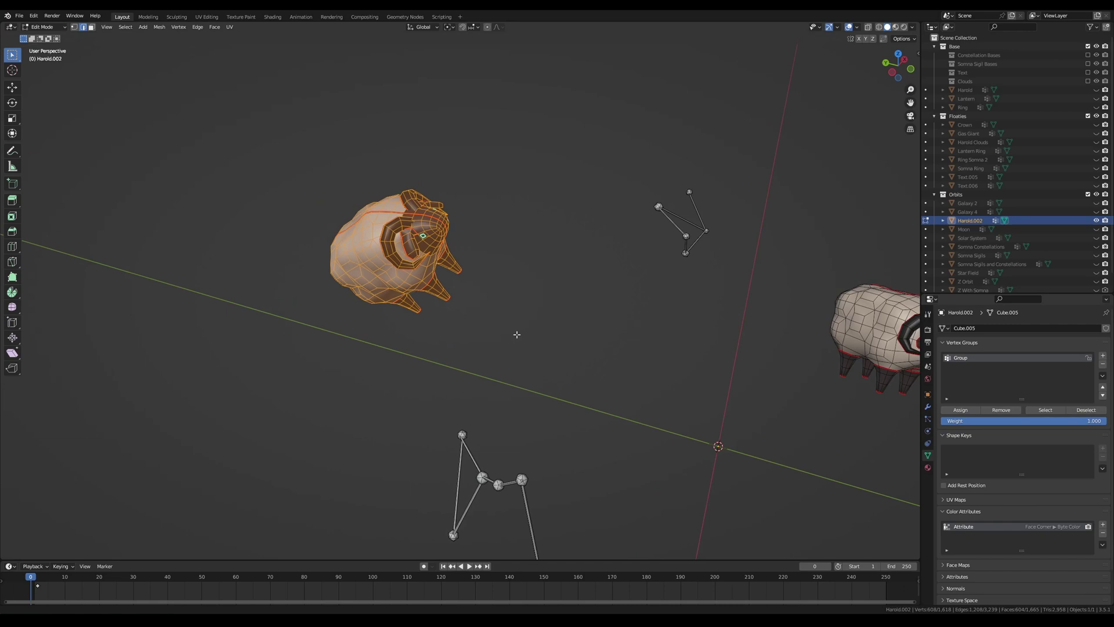
pyautogui.press('h')
pyautogui.hotkey('ctrl', 'z')
pyautogui.moveTo(455, 269); pyautogui.dragTo(587, 256, button='middle')
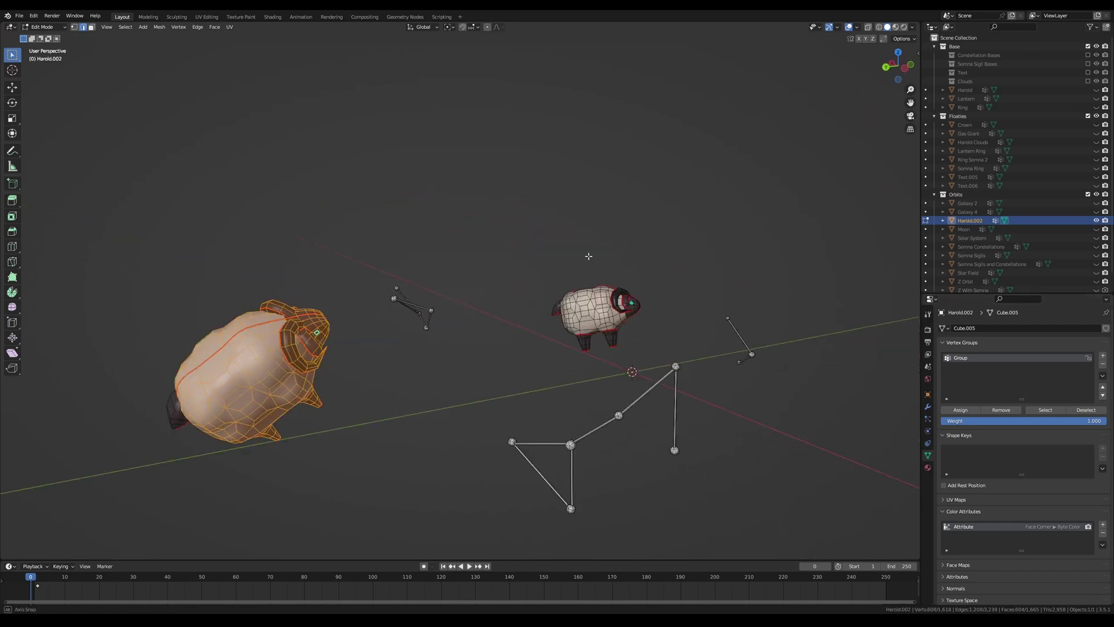
pyautogui.keyDown('shift'); pyautogui.moveTo(450, 312); pyautogui.dragTo(589, 287, button='middle'); pyautogui.keyUp('shift')
pyautogui.press('l')
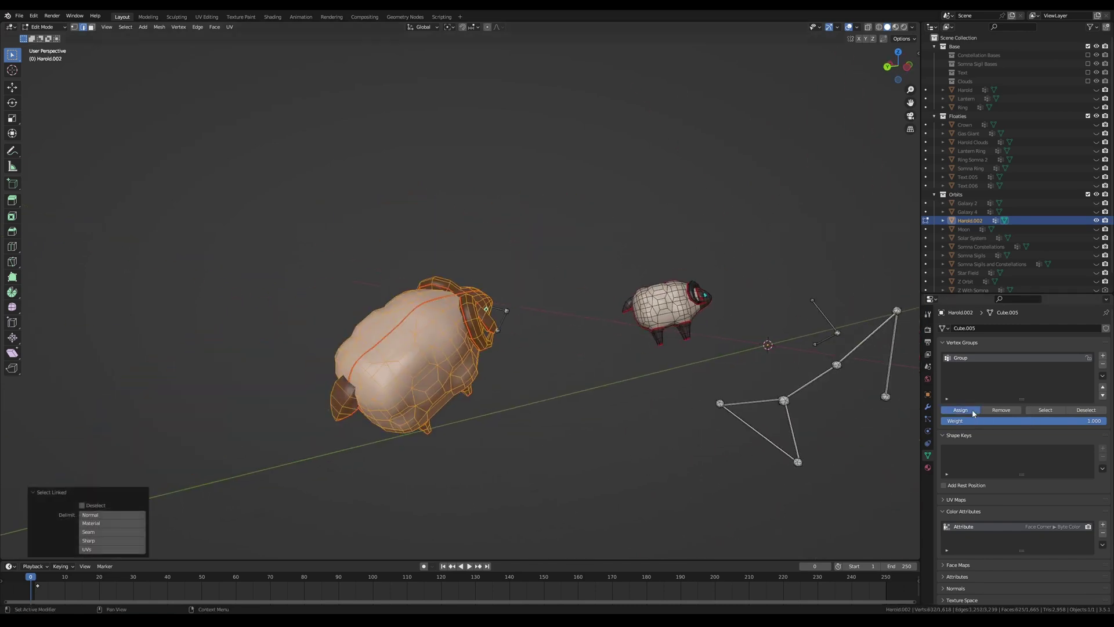
pyautogui.click(973, 411)
pyautogui.moveTo(739, 343); pyautogui.dragTo(947, 392, button='middle')
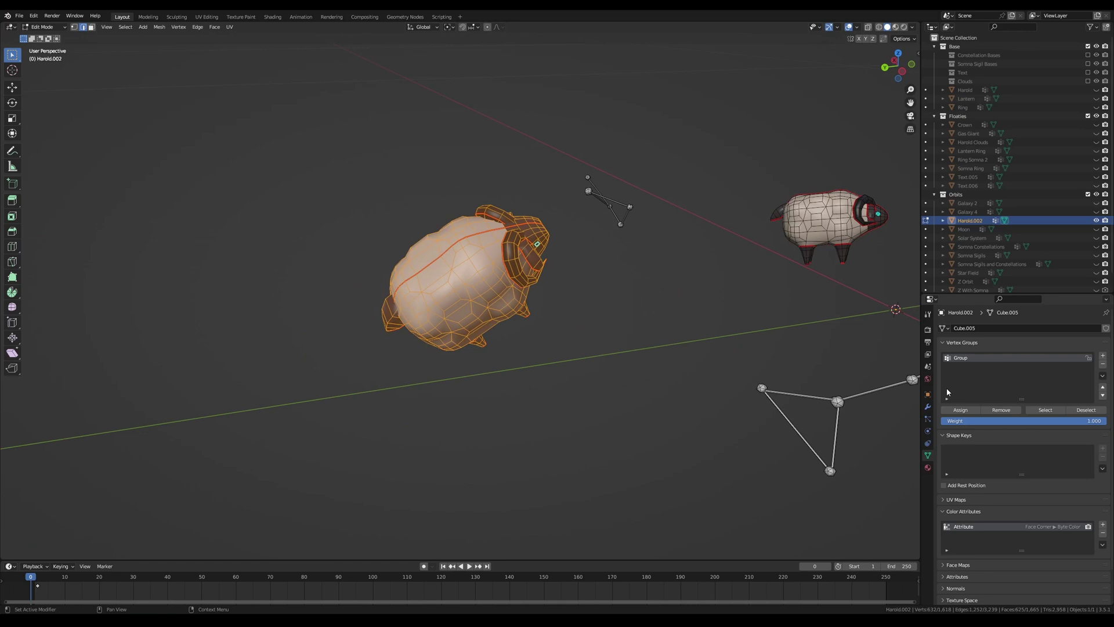
# - Hide the larger sheep's geometry and add a second vertex group
pyautogui.press('h')
pyautogui.keyDown('shift'); pyautogui.moveTo(555, 310); pyautogui.dragTo(288, 269, button='middle'); pyautogui.keyUp('shift')
pyautogui.scroll(-3, 534, 237)
pyautogui.moveTo(545, 226); pyautogui.dragTo(511, 258, button='middle')
pyautogui.keyDown('shift'); pyautogui.moveTo(511, 258); pyautogui.dragTo(351, 291, button='middle'); pyautogui.keyUp('shift')
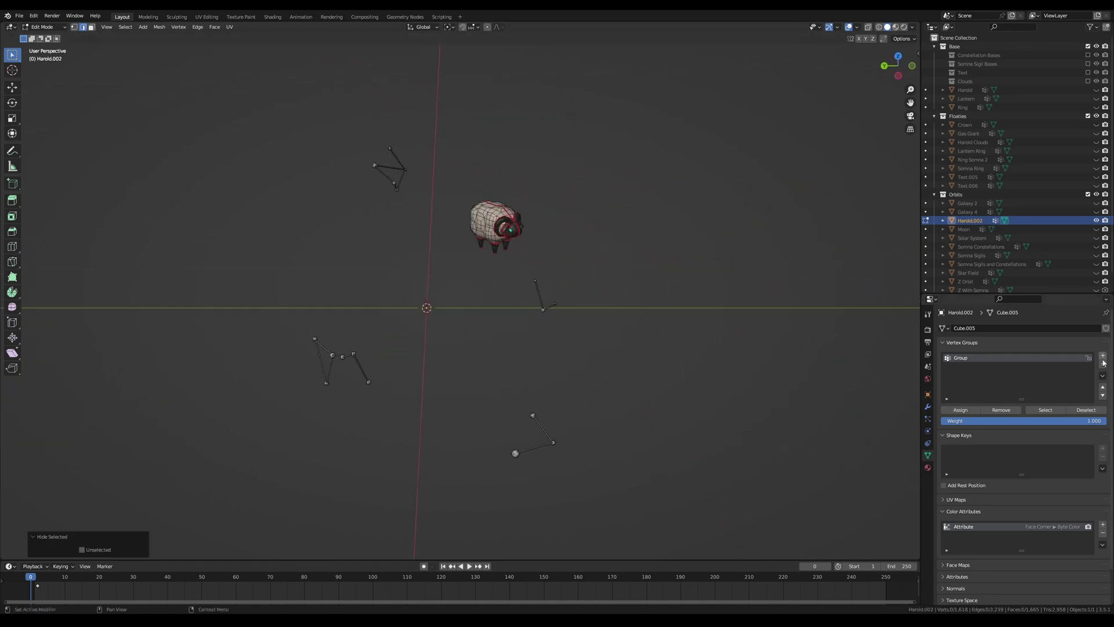
pyautogui.click(1102, 355)
# - Select all linked parts of the smaller sheep, including its tail, and hide them
pyautogui.scroll(3, 566, 267)
pyautogui.press('l')
pyautogui.press('l')
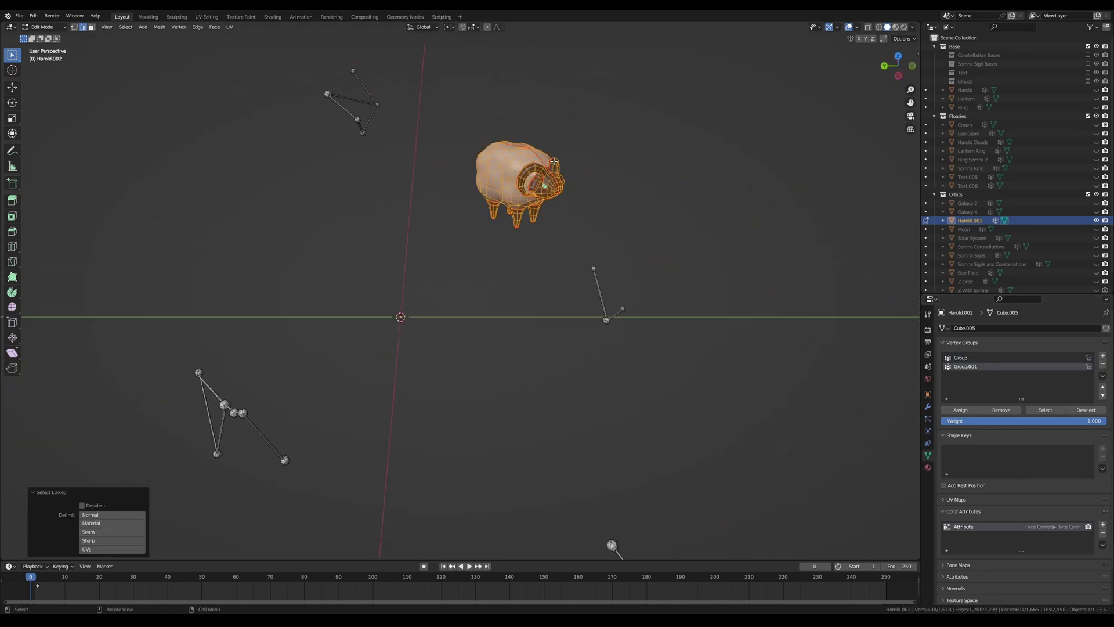
pyautogui.moveTo(569, 180); pyautogui.dragTo(655, 67, button='middle')
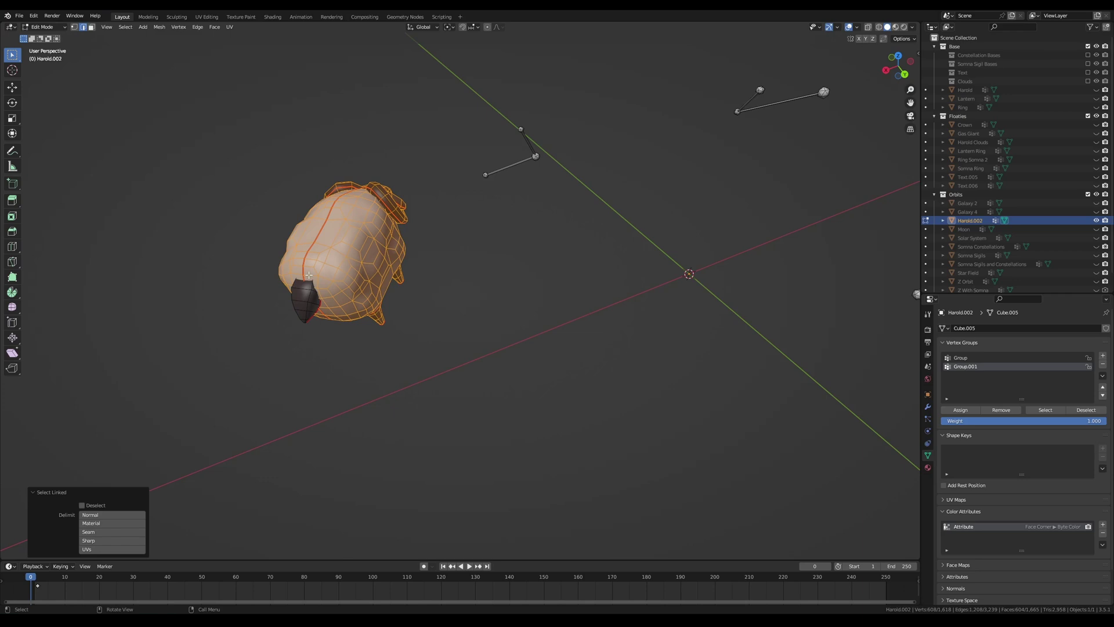
pyautogui.press('l')
pyautogui.press('h')
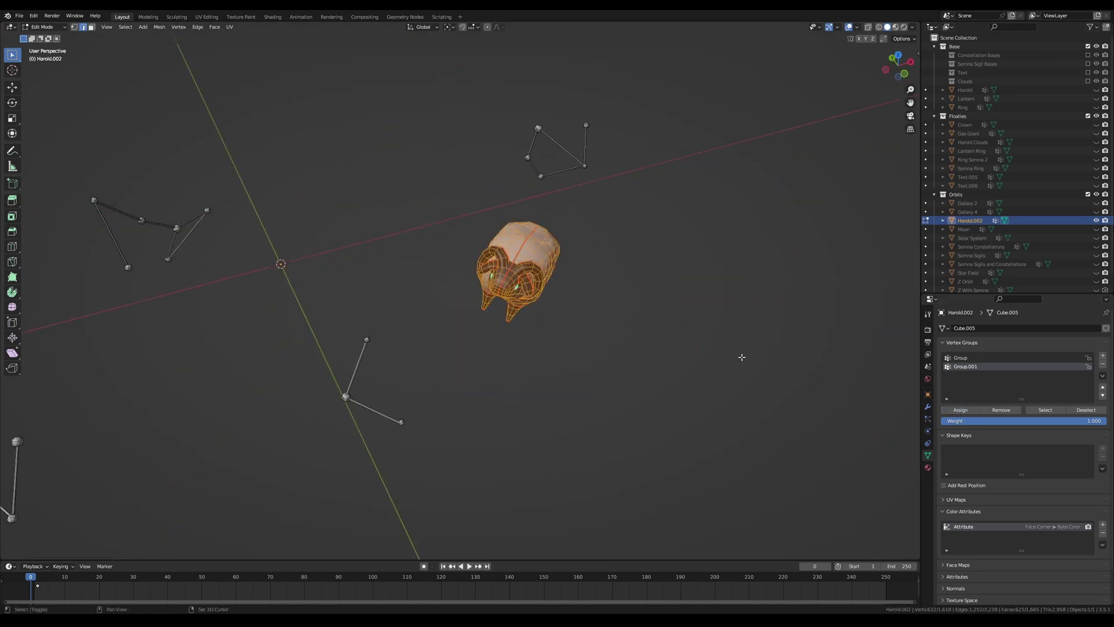
pyautogui.moveTo(741, 357); pyautogui.dragTo(487, 262, button='middle')
pyautogui.press('h')
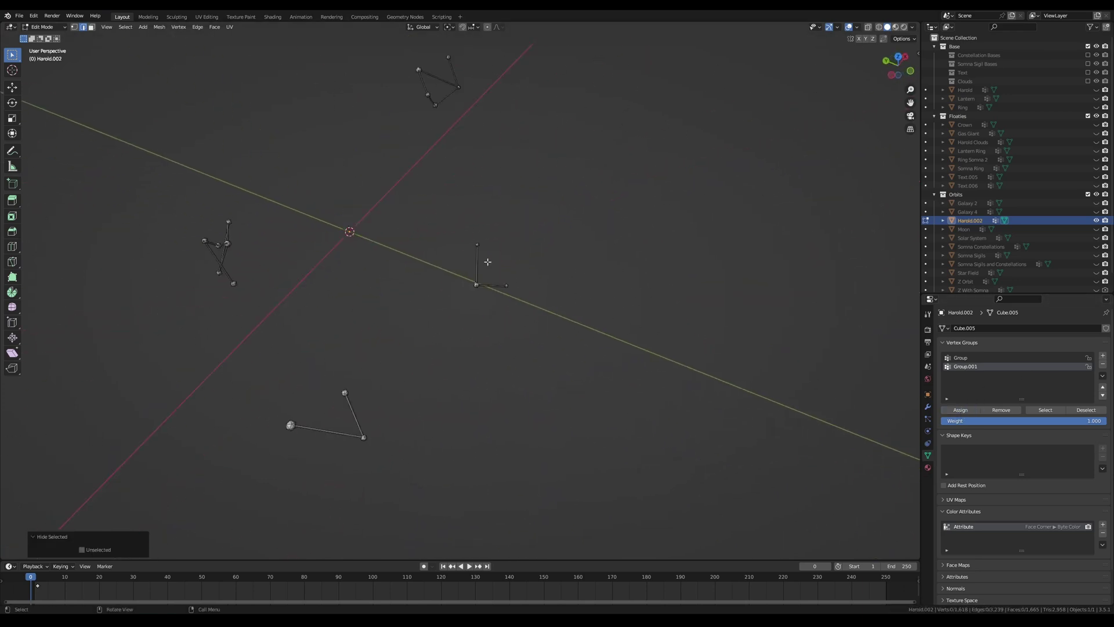
# - Select each of the two V-shaped constellations with all linked geometry and add a separate vertex group for each
pyautogui.moveTo(424, 191); pyautogui.dragTo(588, 344)
pyautogui.hotkey('ctrl', 'l')
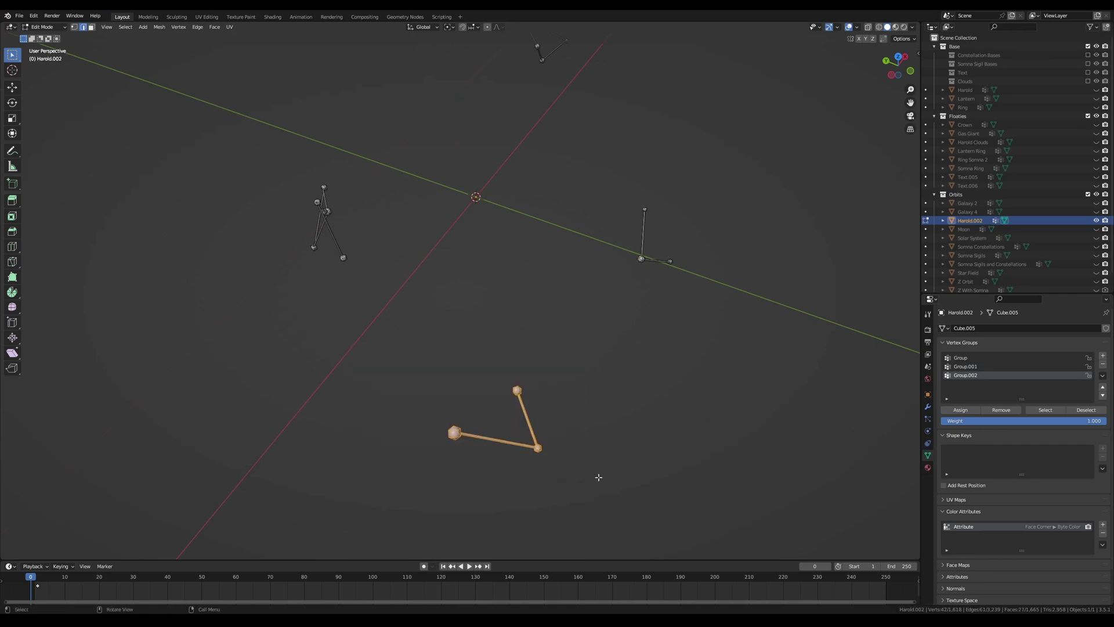
pyautogui.hotkey('ctrl', 'l')
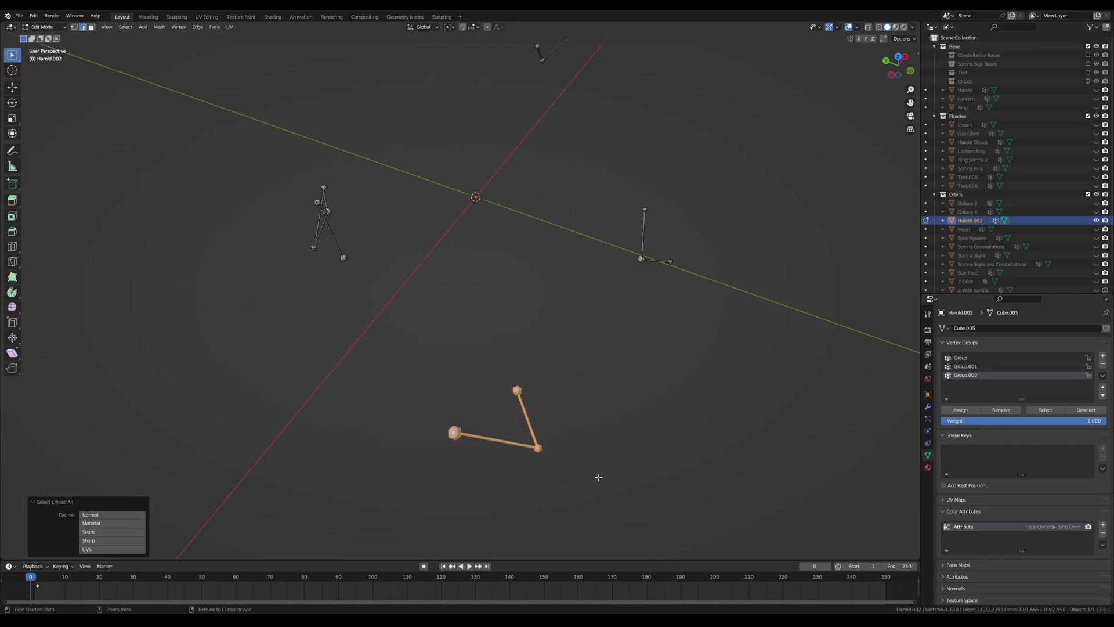
pyautogui.click(1103, 356)
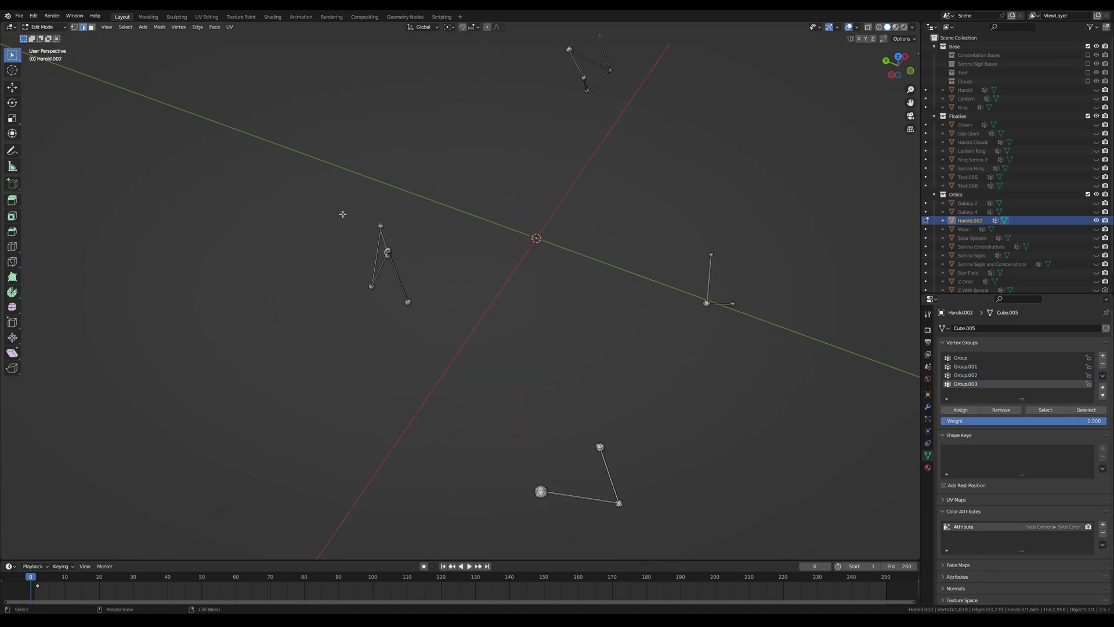
# - Select each of the two remaining constellations with all linked geometry and add a separate vertex group for each
pyautogui.moveTo(348, 212); pyautogui.dragTo(472, 335)
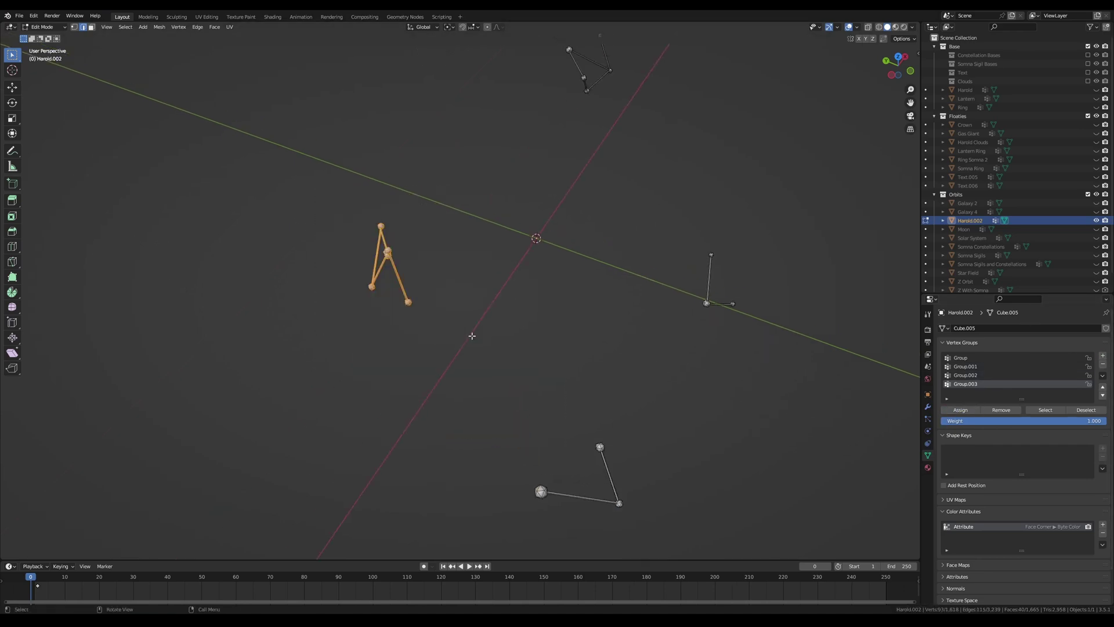
pyautogui.hotkey('ctrl', 'l')
pyautogui.click(1102, 355)
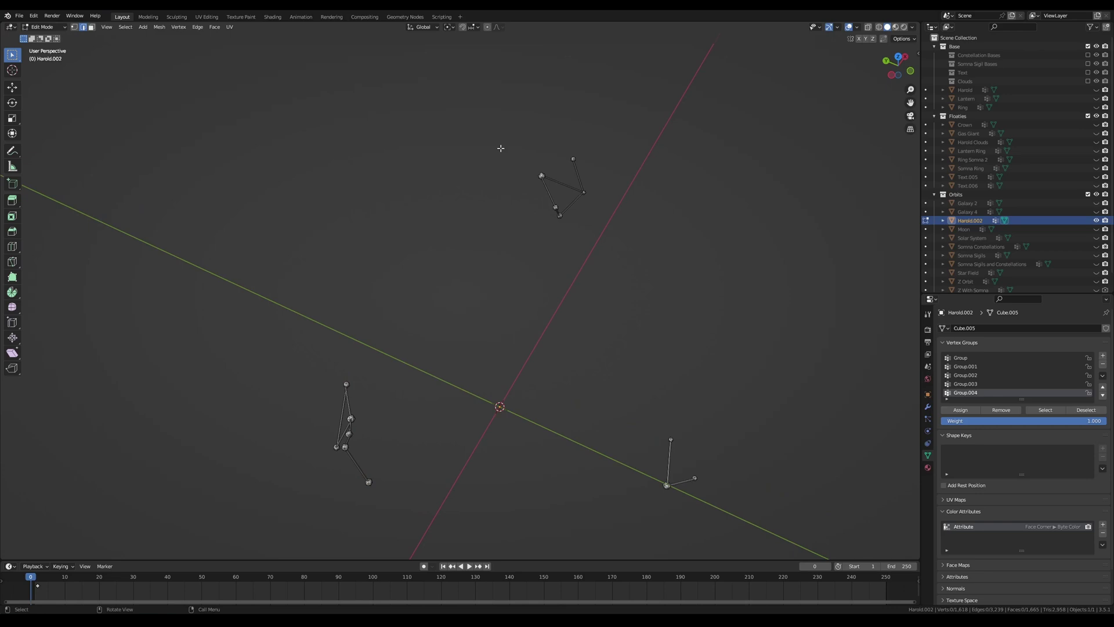
pyautogui.moveTo(509, 107); pyautogui.dragTo(670, 286)
pyautogui.hotkey('ctrl', 'l')
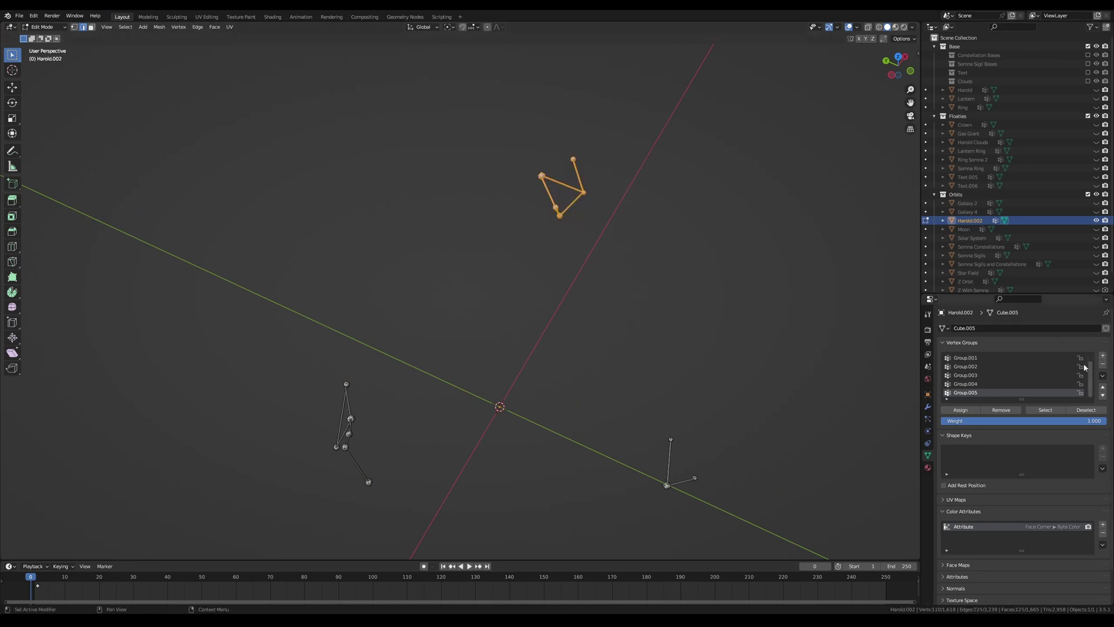
# - Reveal the hidden sheep geometry and enlarge the vertex group list to show all the groups
pyautogui.press('KP_7')
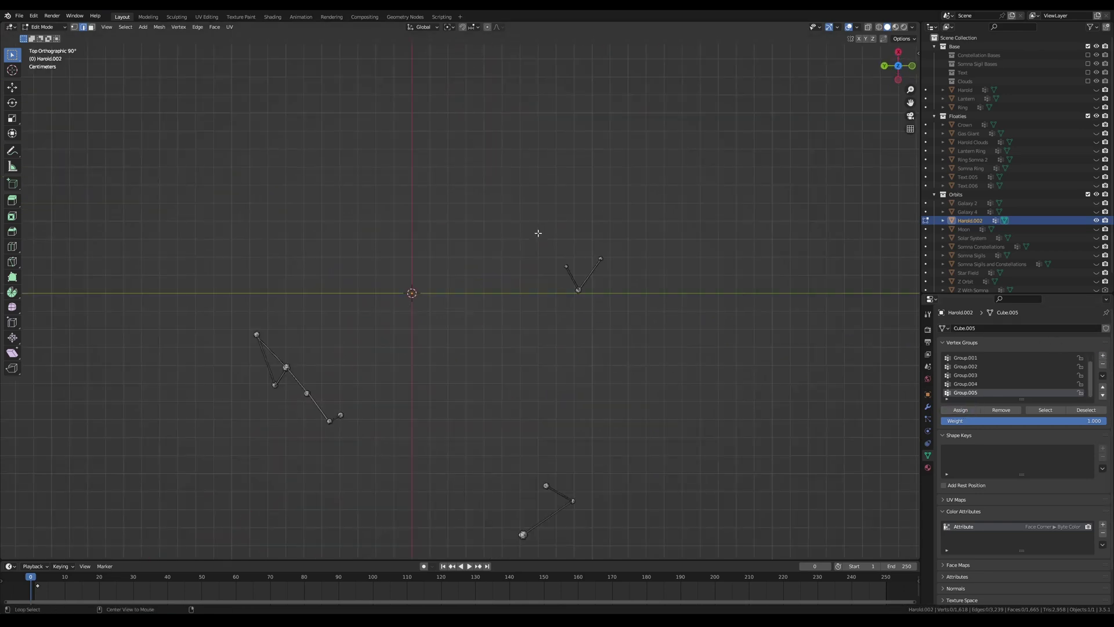
pyautogui.hotkey('alt', 'h')
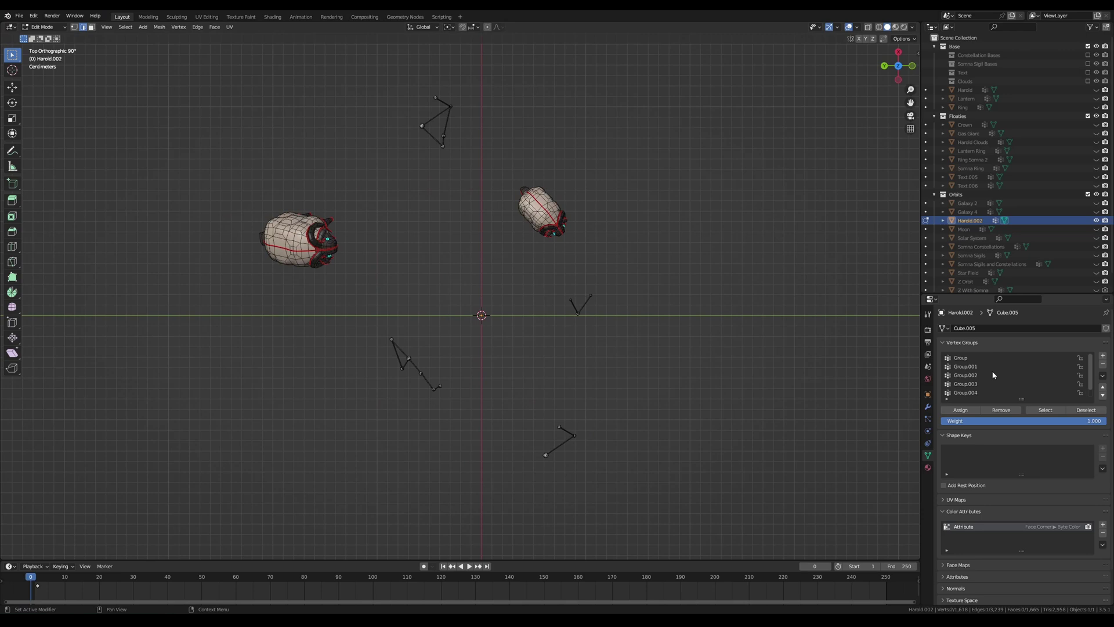
pyautogui.moveTo(1010, 394); pyautogui.dragTo(1015, 432)
pyautogui.moveTo(487, 264); pyautogui.dragTo(503, 267, button='middle')
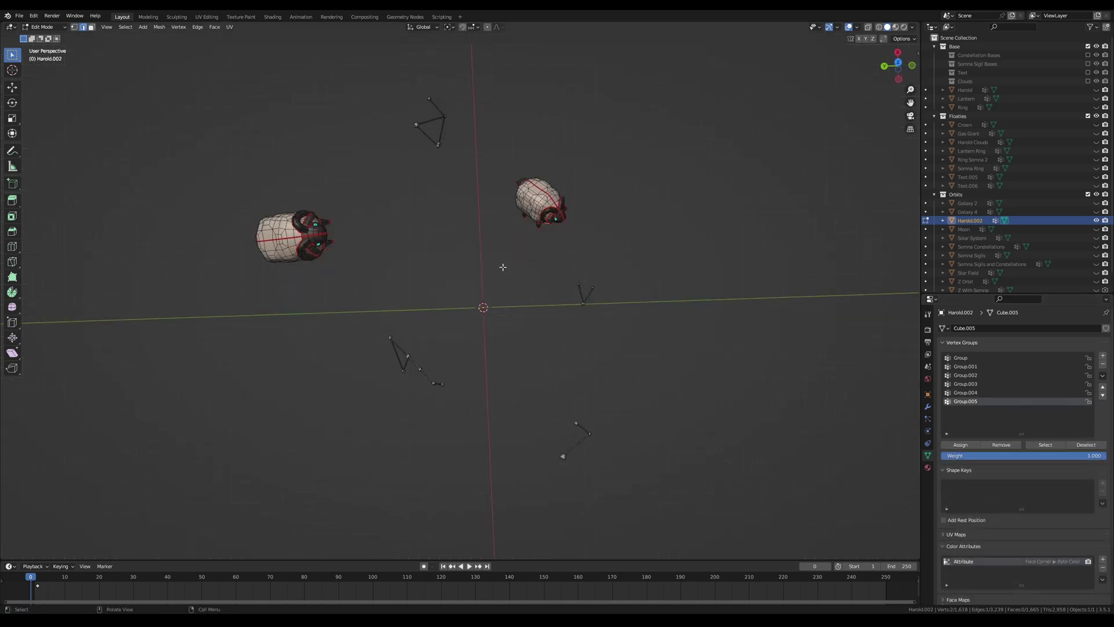
# - Leave Edit Mode on Harold.002 and return to Object Mode
pyautogui.hotkey('ctrl', 'Tab')
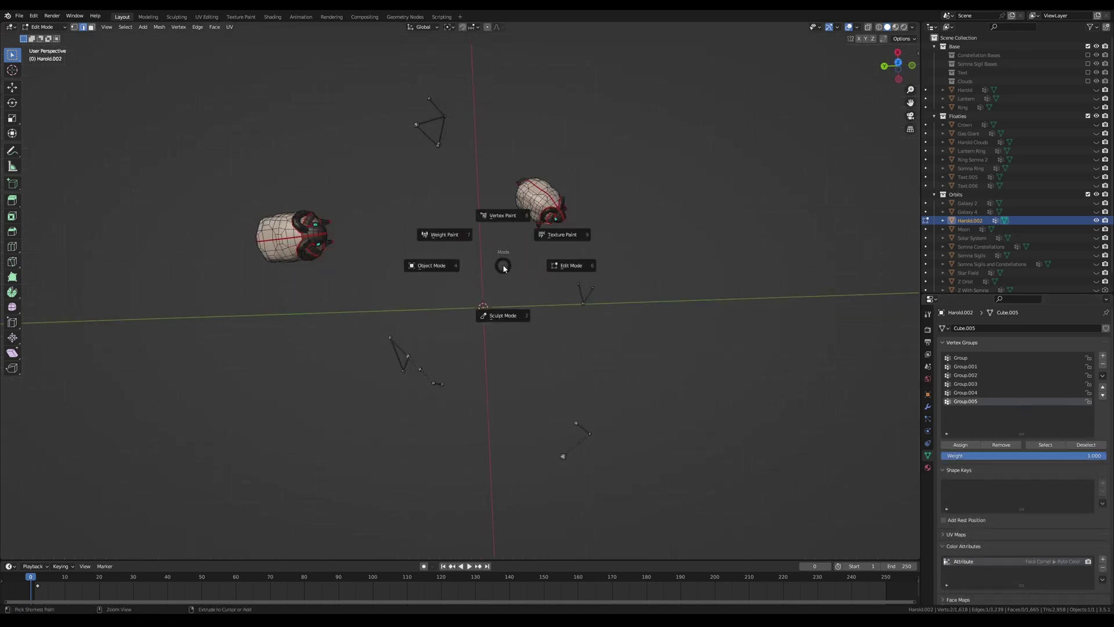
pyautogui.click(464, 265)
pyautogui.moveTo(533, 231); pyautogui.dragTo(540, 218, button='middle')
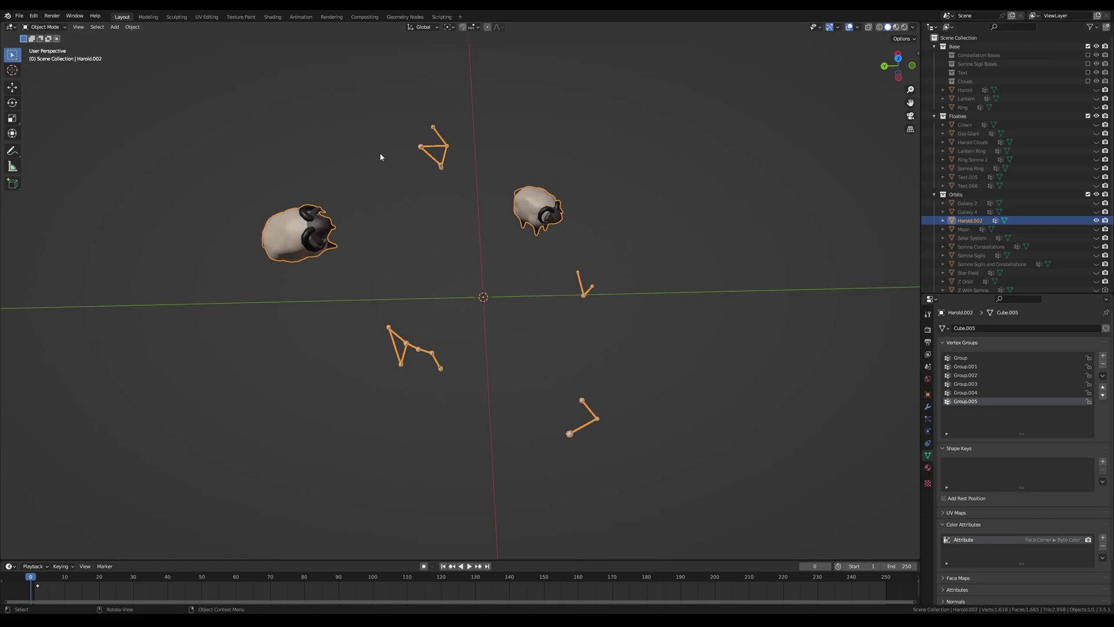
# - Hide Harold.002 and show the Galaxy 4 orbit object
pyautogui.click(1095, 220)
pyautogui.click(1095, 211)
pyautogui.keyDown('shift'); pyautogui.moveTo(557, 279); pyautogui.dragTo(490, 265, button='middle'); pyautogui.keyUp('shift')
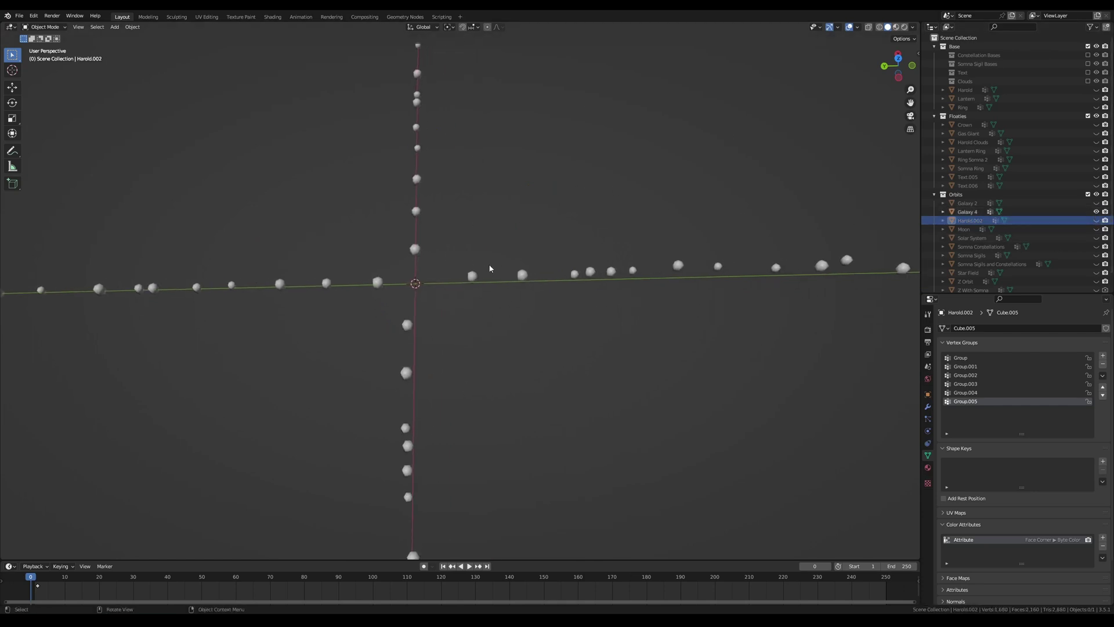
# - Select the Galaxy 4 object and enter Edit Mode on its mesh
pyautogui.click(472, 274)
pyautogui.scroll(4, 472, 271)
pyautogui.hotkey('ctrl', 'Tab')
pyautogui.click(511, 269)
pyautogui.moveTo(488, 336); pyautogui.dragTo(395, 258, button='middle')
pyautogui.click(425, 255)
pyautogui.keyDown('shift'); pyautogui.moveTo(871, 207); pyautogui.dragTo(642, 231, button='middle'); pyautogui.keyUp('shift')
pyautogui.scroll(-3, 542, 232)
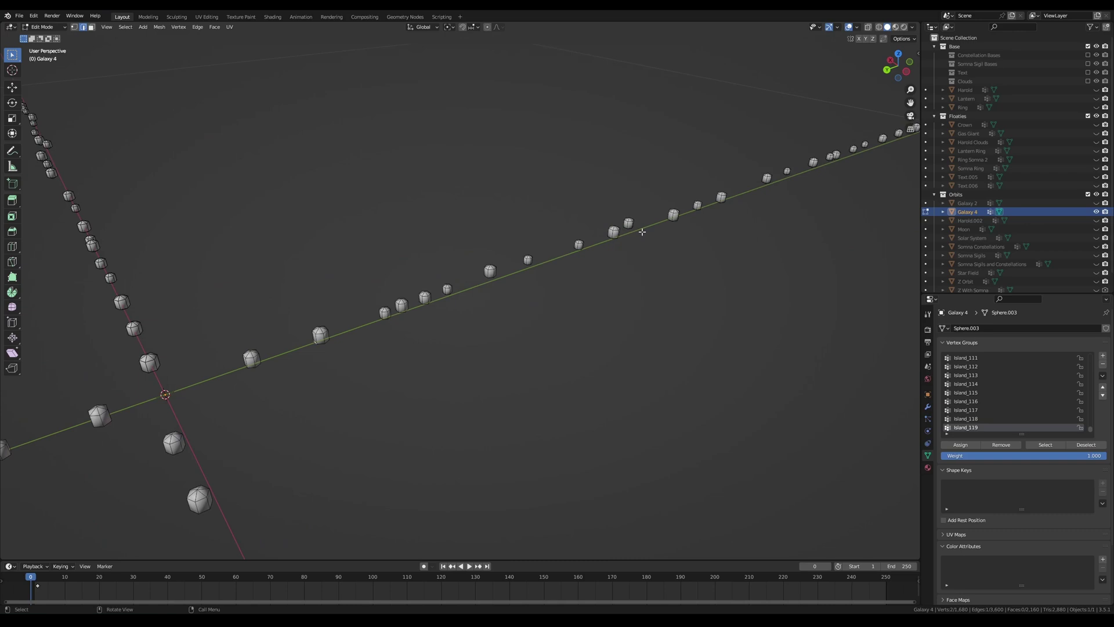
# - Examine Galaxy 4's spheres and its list of island vertex groups from the top view, and return to Object Mode
pyautogui.moveTo(589, 159); pyautogui.dragTo(818, 318, button='middle')
pyautogui.scroll(-5, 766, 294)
pyautogui.scroll(5, 766, 294)
pyautogui.scroll(3, 991, 365)
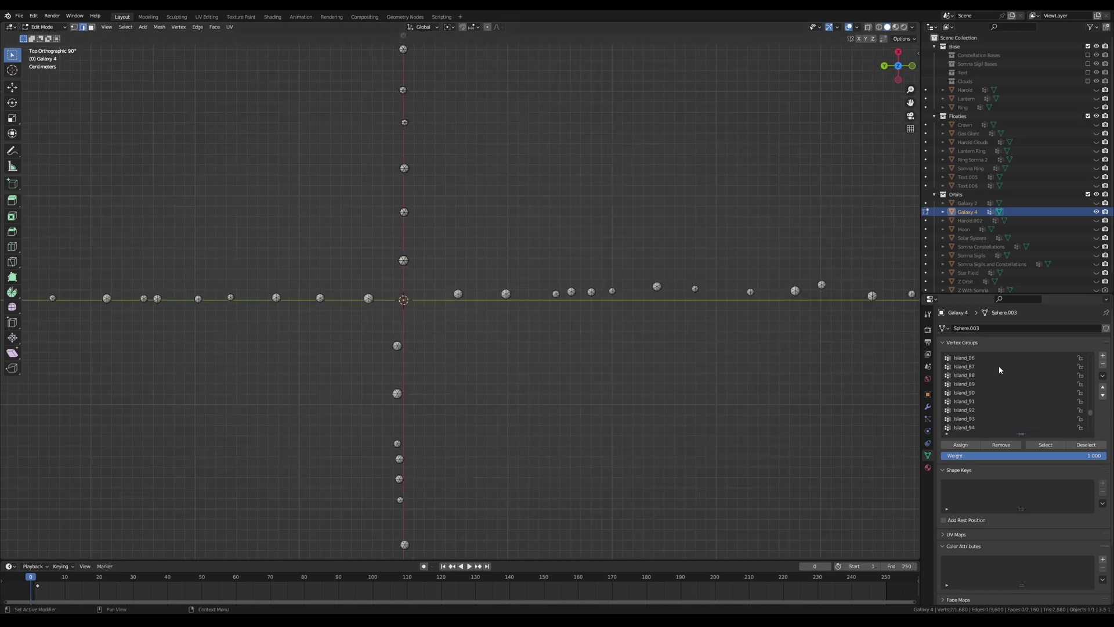
pyautogui.scroll(20, 1020, 381)
pyautogui.scroll(10, 522, 189)
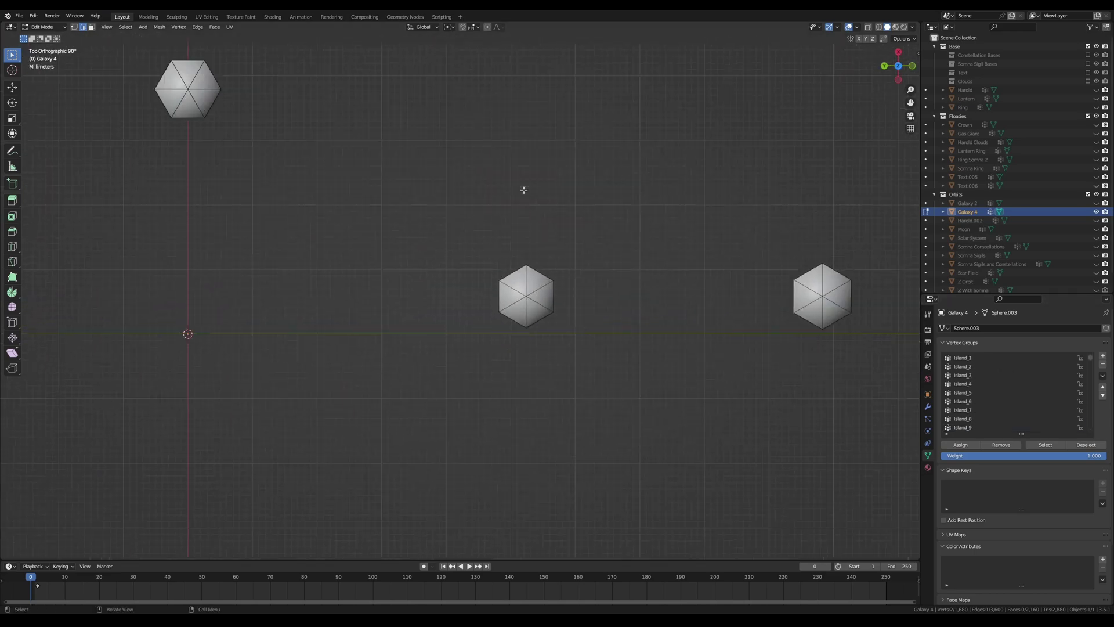
pyautogui.scroll(-13, 512, 187)
pyautogui.keyDown('shift'); pyautogui.moveTo(511, 187); pyautogui.dragTo(550, 187, button='middle'); pyautogui.keyUp('shift')
pyautogui.hotkey('ctrl', 'Tab')
pyautogui.click(481, 204)
pyautogui.scroll(4, 480, 269)
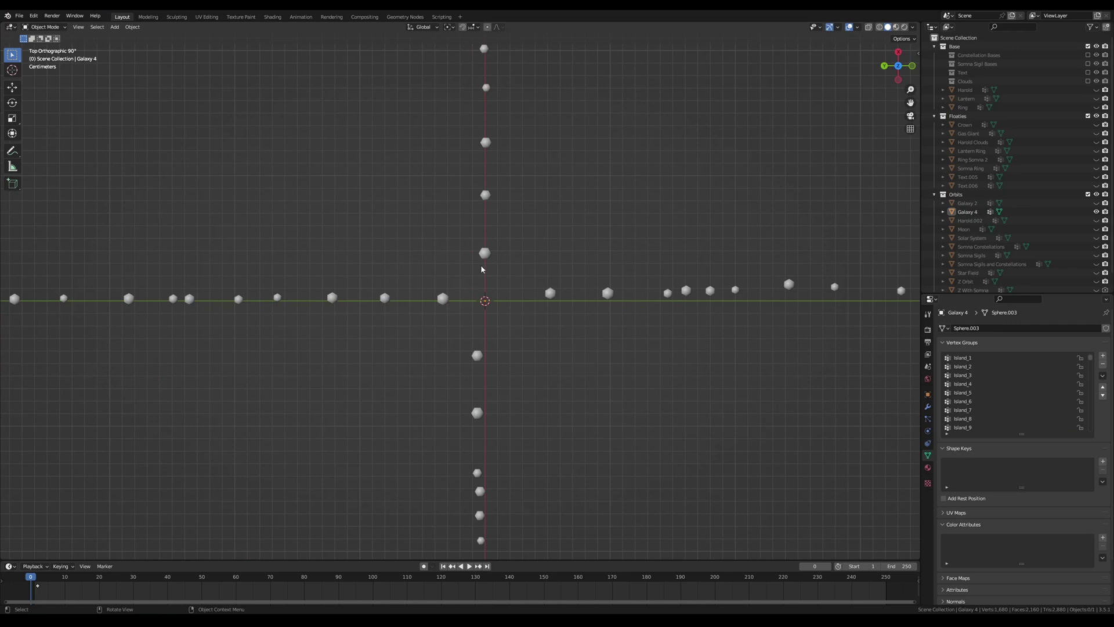
# - Switch to the Scripting workspace and run the Islands to groups script on Galaxy 4
pyautogui.click(441, 16)
pyautogui.scroll(4, 289, 204)
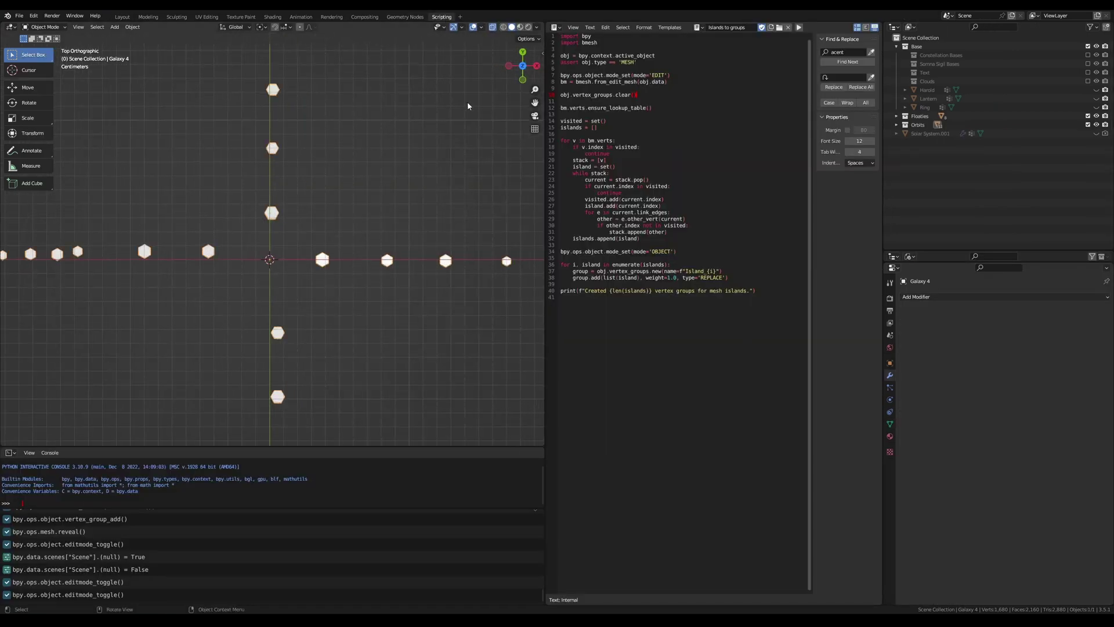
pyautogui.click(705, 28)
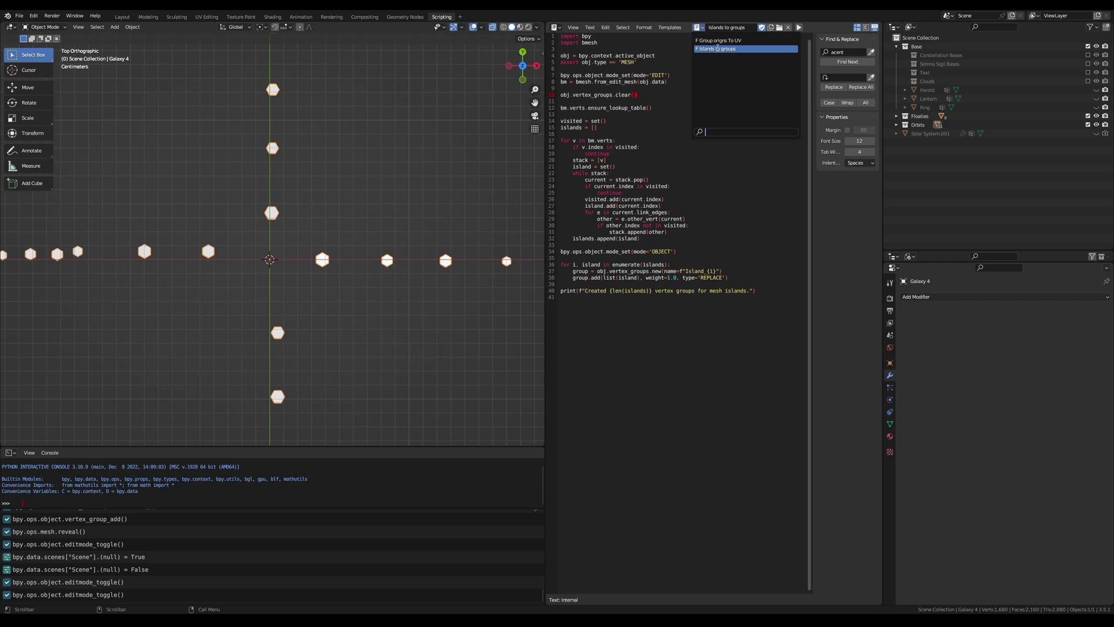
pyautogui.click(705, 41)
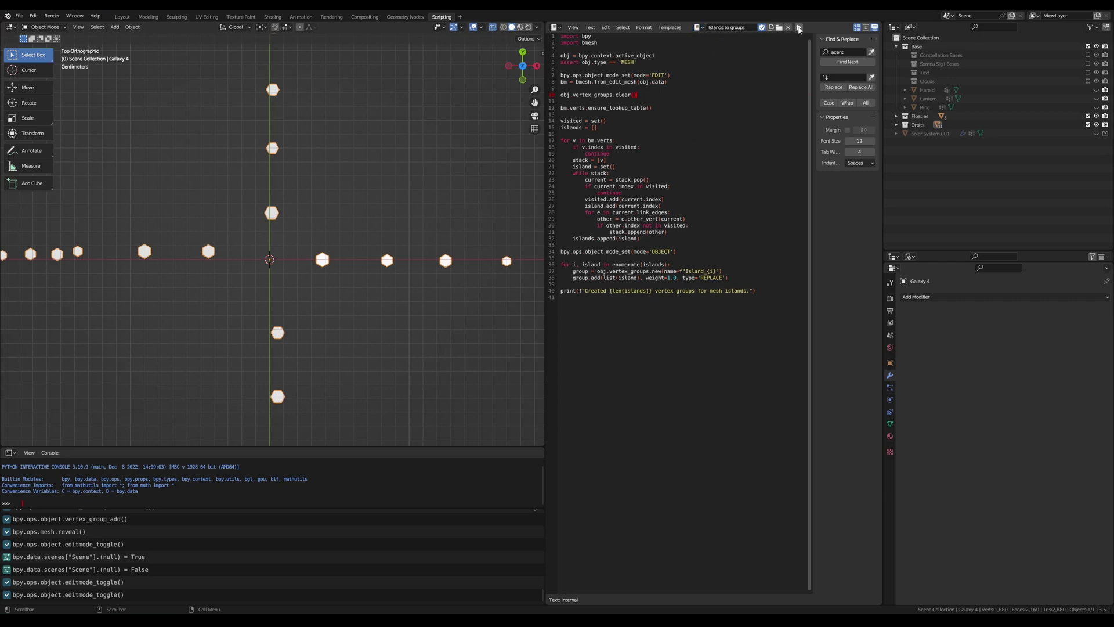
pyautogui.click(797, 29)
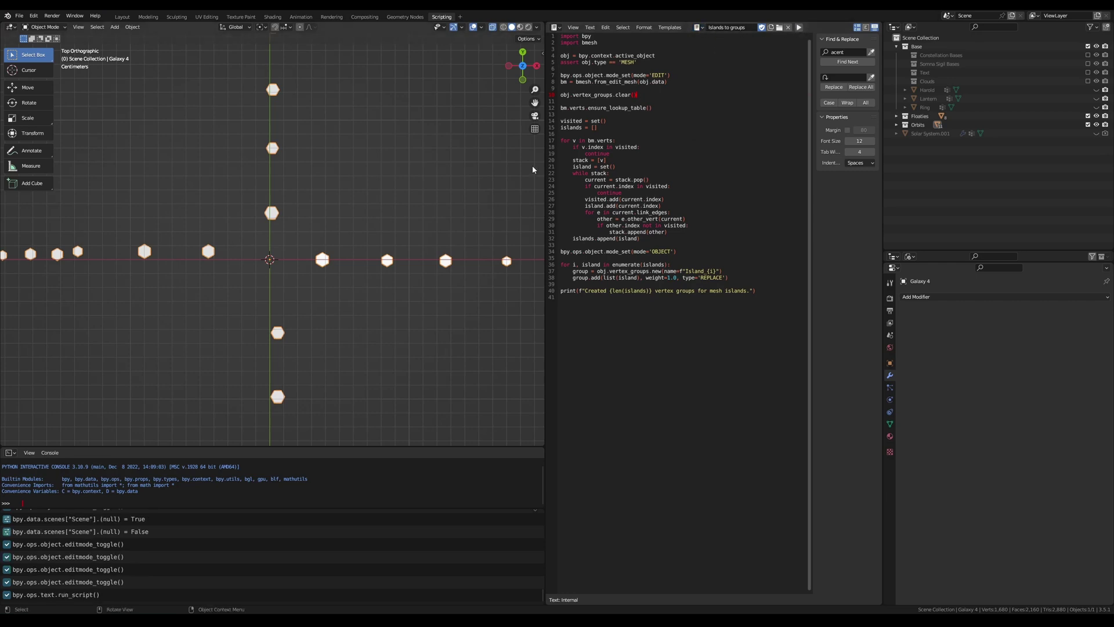
# - Inspect Galaxy 4's spheres in vertex Edit Mode by selecting individual linked islands, and return to Object Mode
pyautogui.moveTo(338, 174); pyautogui.dragTo(323, 233, button='middle')
pyautogui.hotkey('ctrl', 'Tab')
pyautogui.click(285, 251)
pyautogui.press('1')
pyautogui.scroll(2, 324, 234)
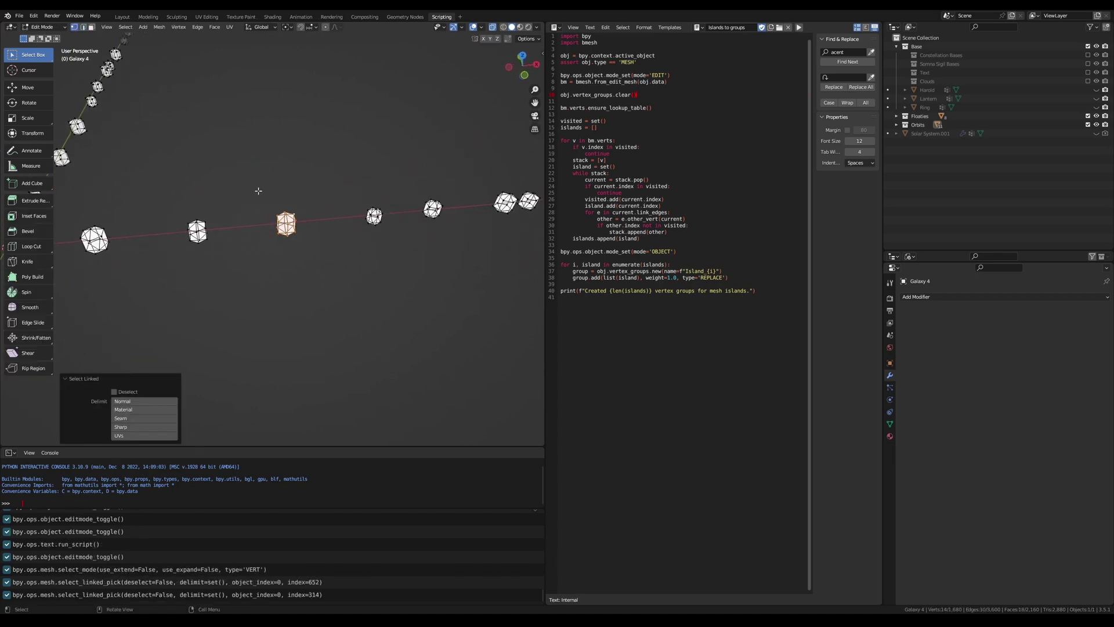
pyautogui.moveTo(259, 191); pyautogui.dragTo(326, 255)
pyautogui.moveTo(404, 180); pyautogui.dragTo(447, 249)
pyautogui.press('KP_7')
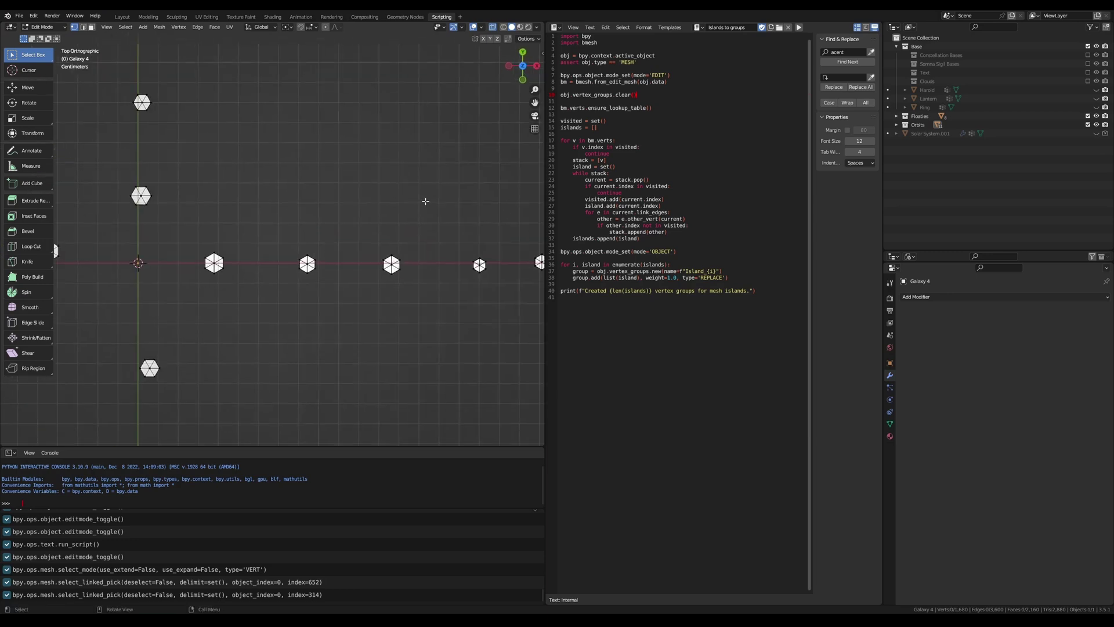
pyautogui.press('Tab')
# - Return to the Layout workspace, hide Galaxy 4 and show Harold.002
pyautogui.click(122, 17)
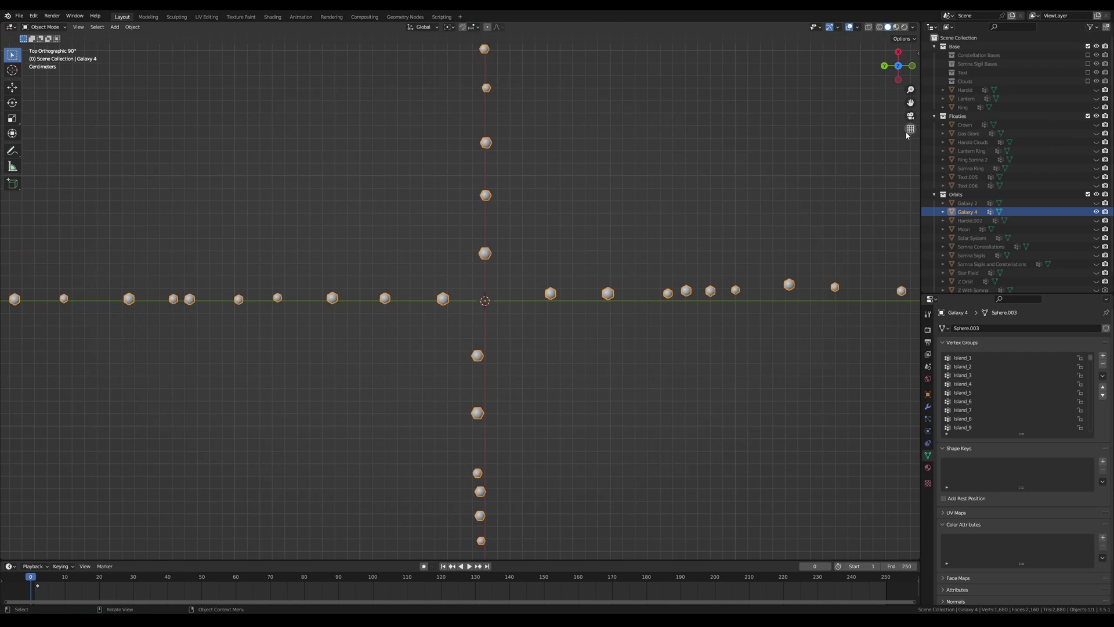
pyautogui.click(1096, 211)
pyautogui.click(1096, 220)
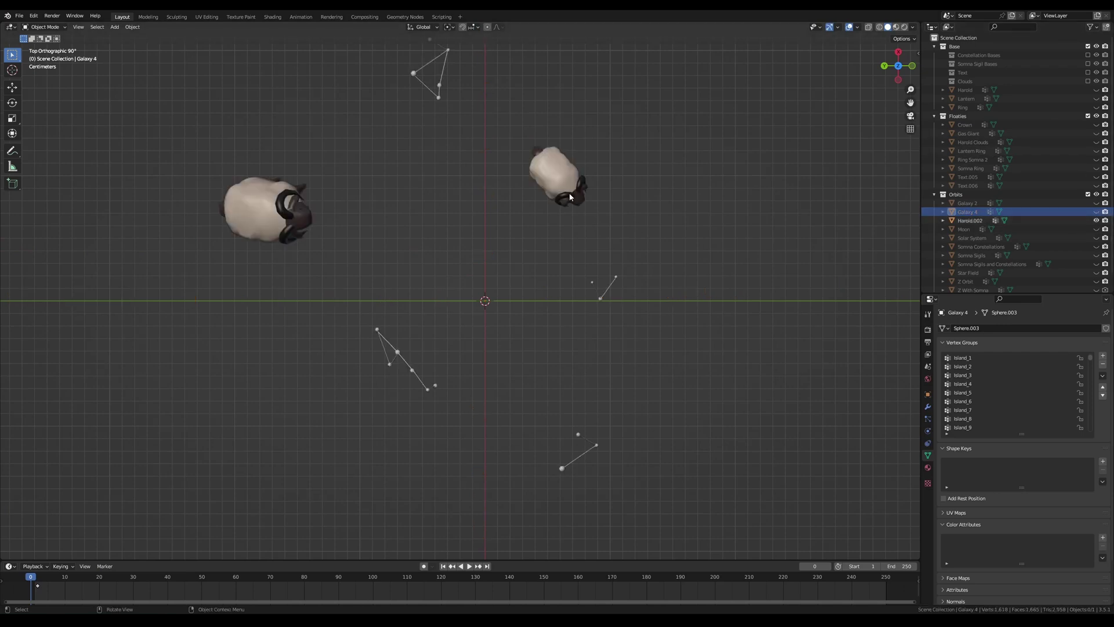
# - Select the Harold.002 object and enter Edit Mode on its mesh
pyautogui.click(569, 195)
pyautogui.moveTo(569, 195); pyautogui.dragTo(420, 233, button='middle')
pyautogui.scroll(5, 420, 232)
pyautogui.hotkey('ctrl', 'Tab')
pyautogui.click(457, 262)
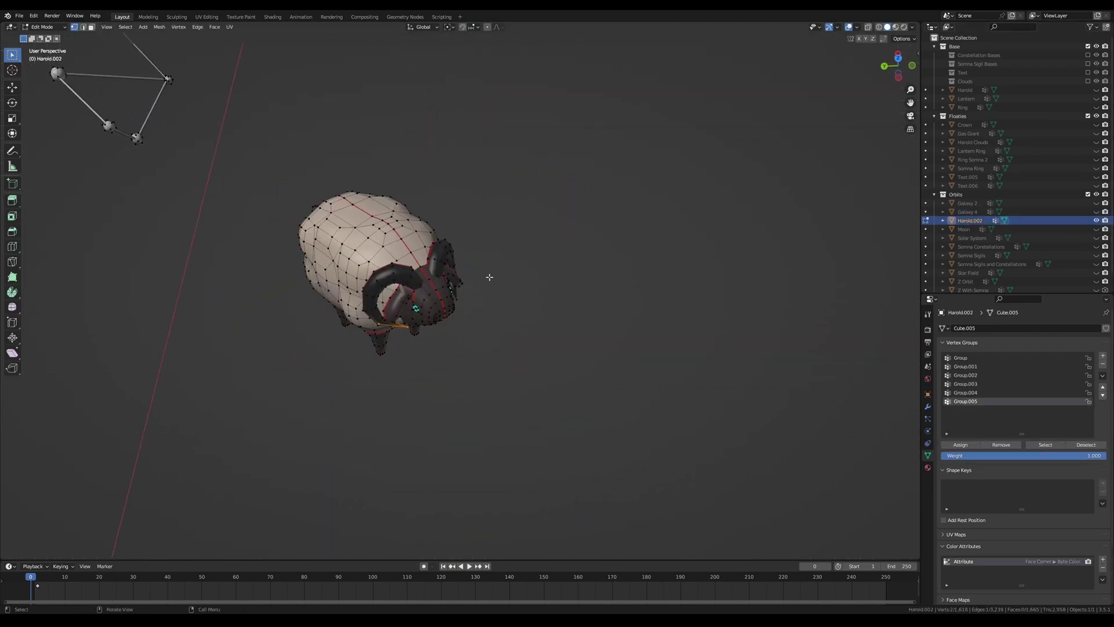
# - Select the linked pieces of one sheep to inspect its separate mesh islands, and return to Object Mode
pyautogui.press('l')
pyautogui.click(490, 251)
pyautogui.press('l')
pyautogui.press('l')
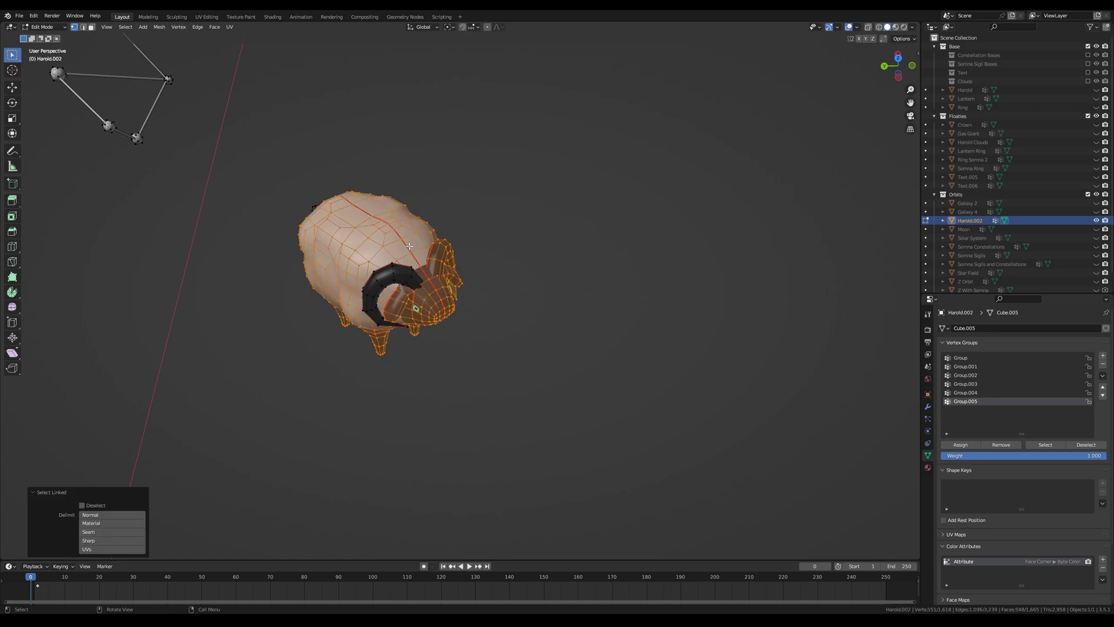
pyautogui.scroll(-3, 520, 211)
pyautogui.click(524, 210)
pyautogui.moveTo(524, 210); pyautogui.dragTo(509, 220, button='middle')
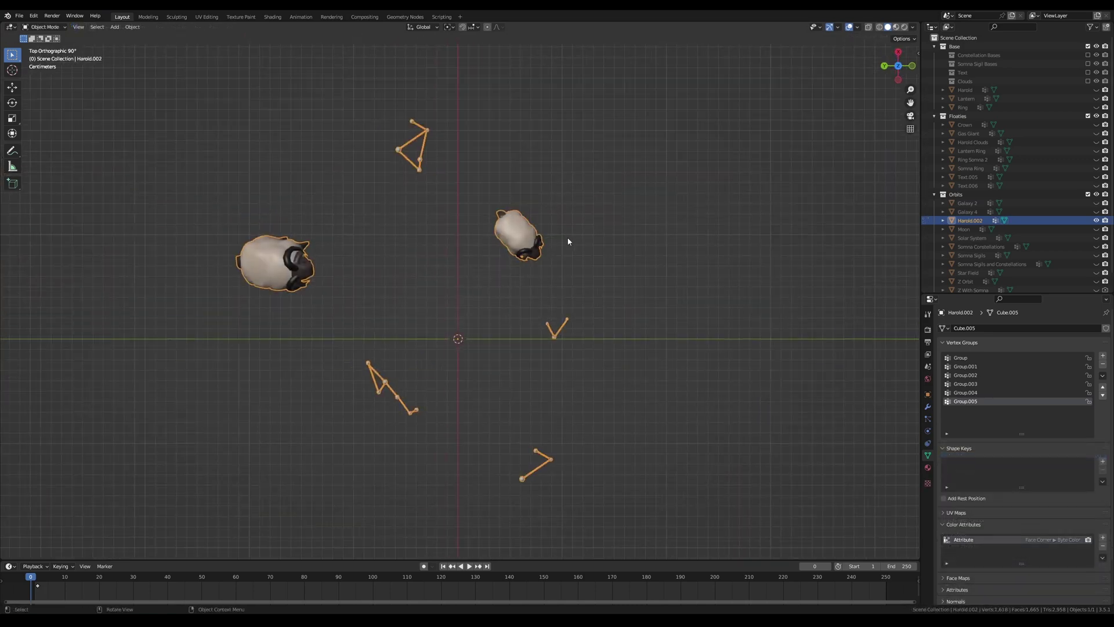
# - Save the current Blender file
pyautogui.hotkey('ctrl', 's')
pyautogui.moveTo(568, 241); pyautogui.dragTo(558, 225, button='middle')
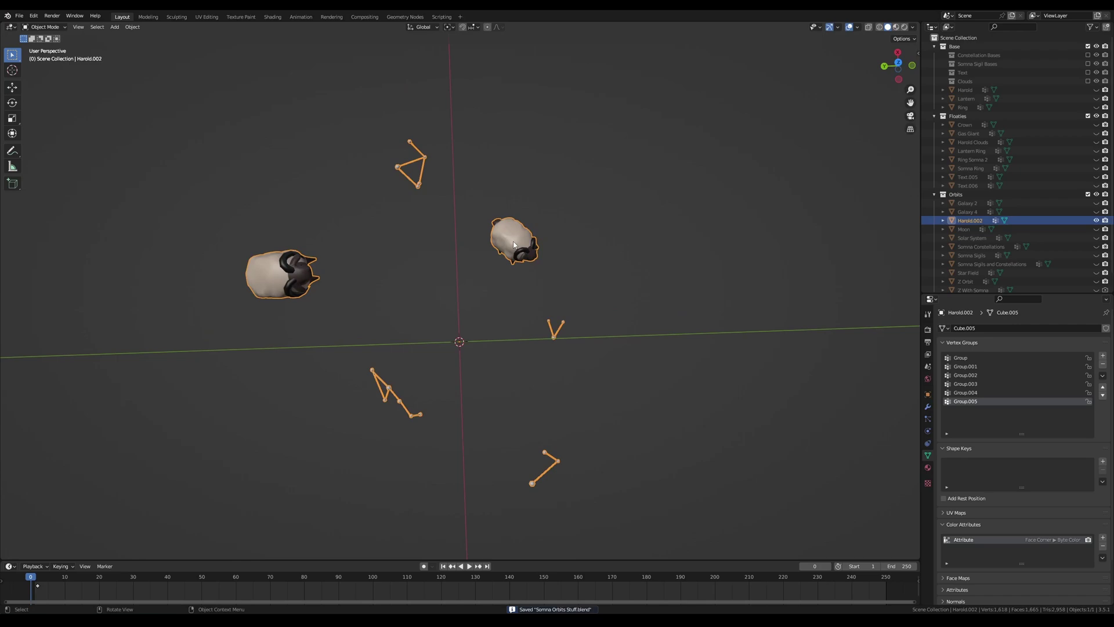
pyautogui.scroll(1, 513, 245)
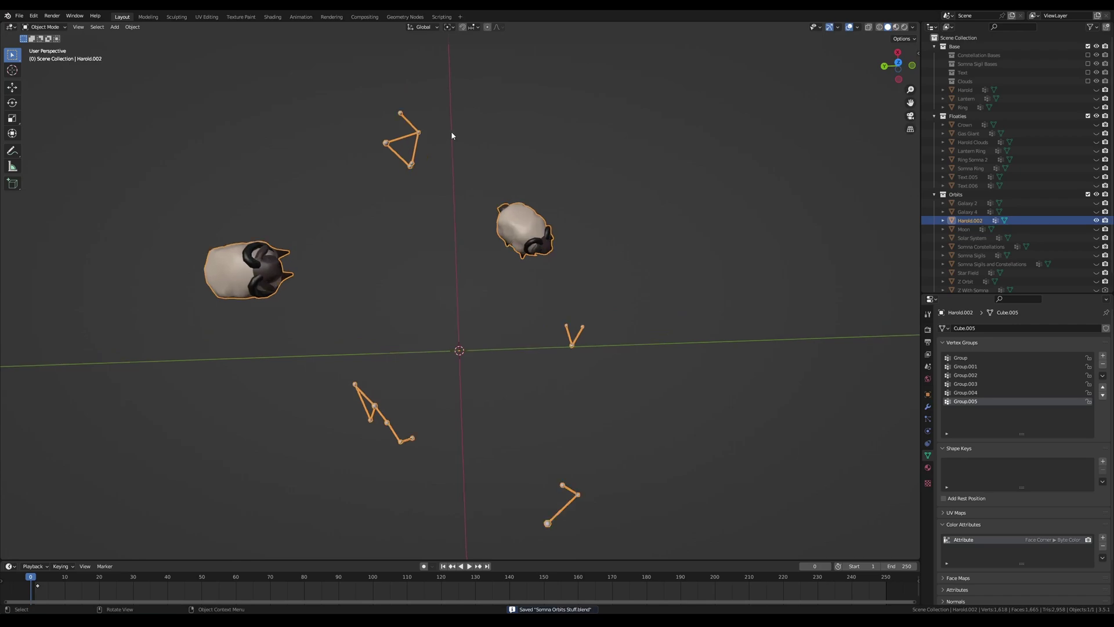
# - Load the Group origns To UV script in the Scripting workspace and run it on Harold.002
pyautogui.click(441, 17)
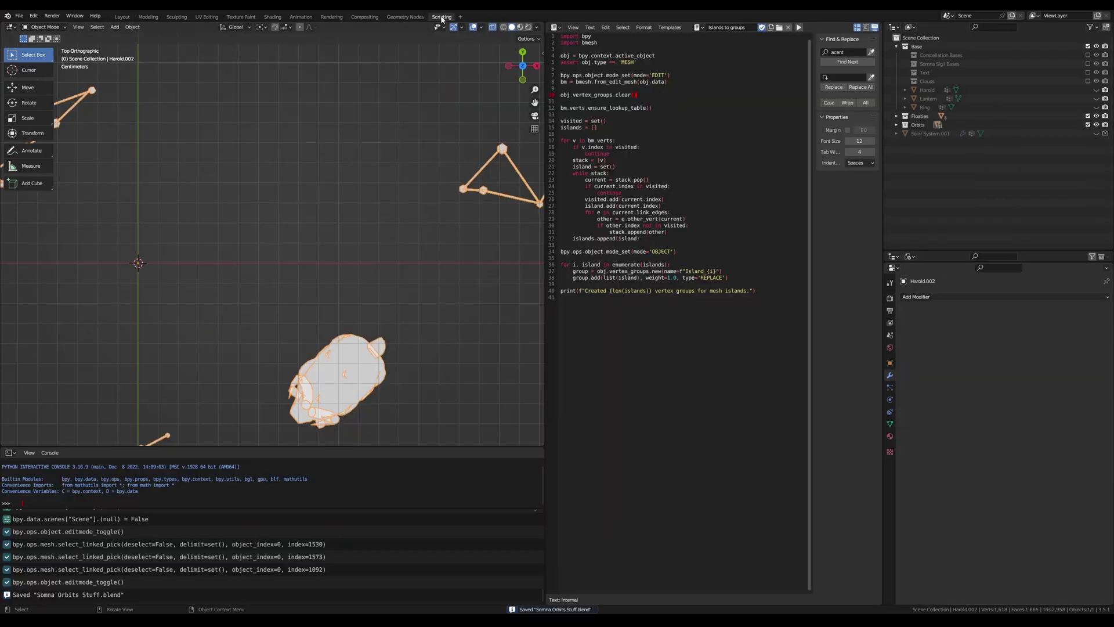
pyautogui.click(698, 27)
pyautogui.click(718, 42)
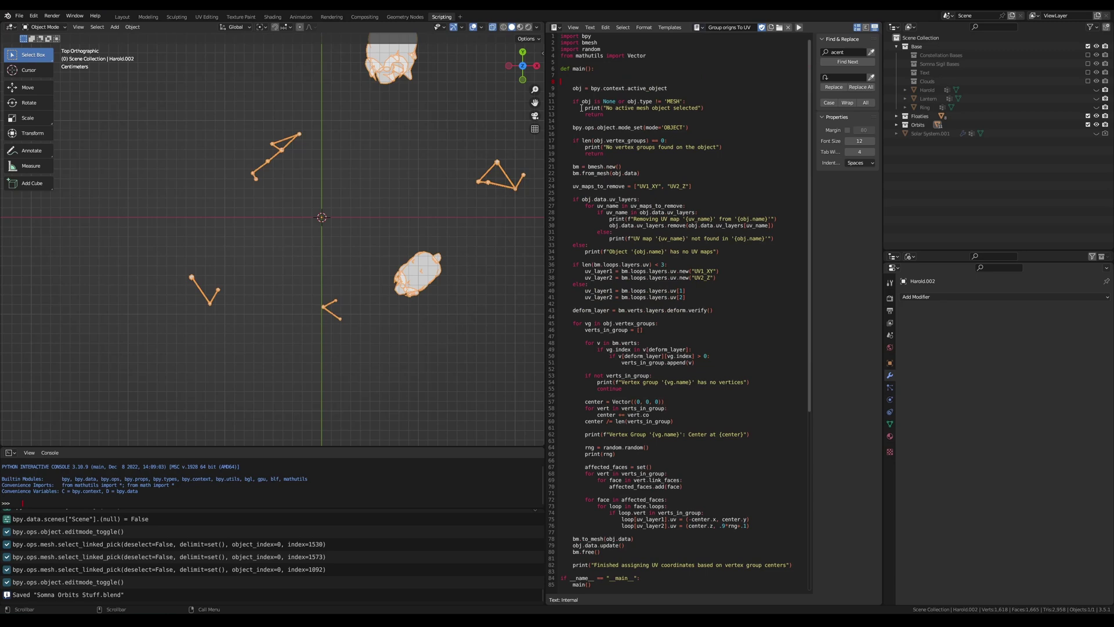
pyautogui.click(798, 28)
pyautogui.scroll(-3, 347, 256)
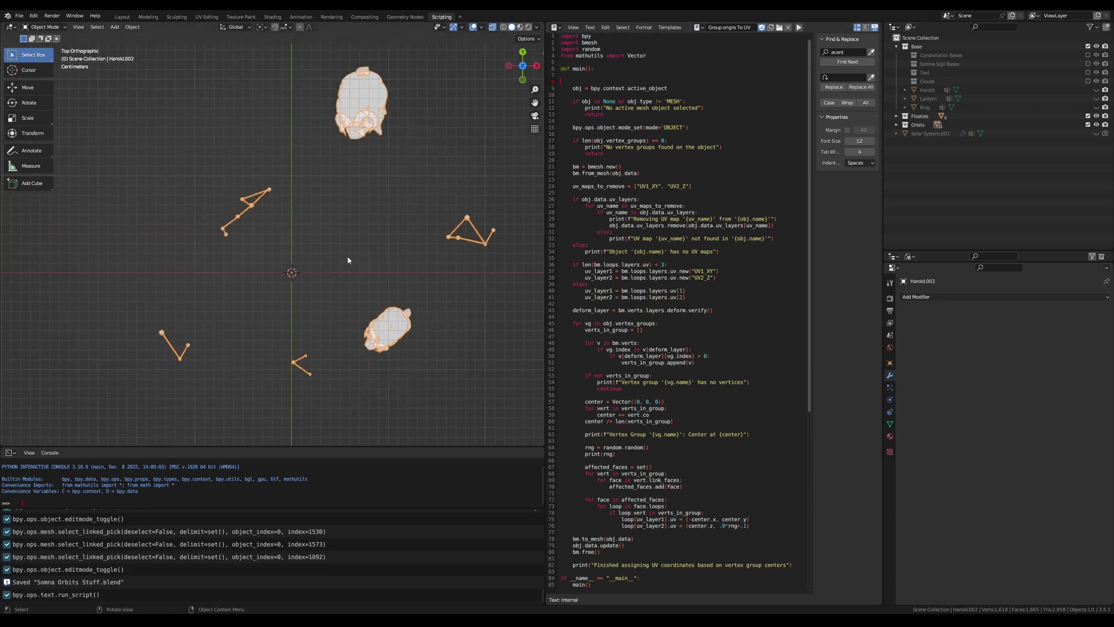
pyautogui.scroll(2, 350, 238)
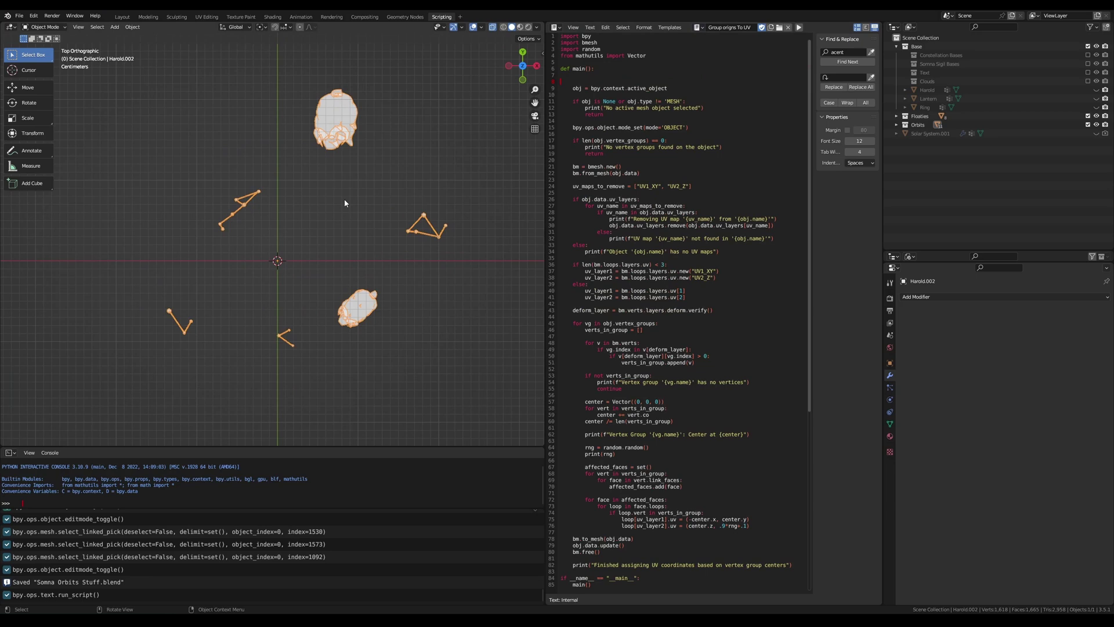
pyautogui.scroll(3, 333, 249)
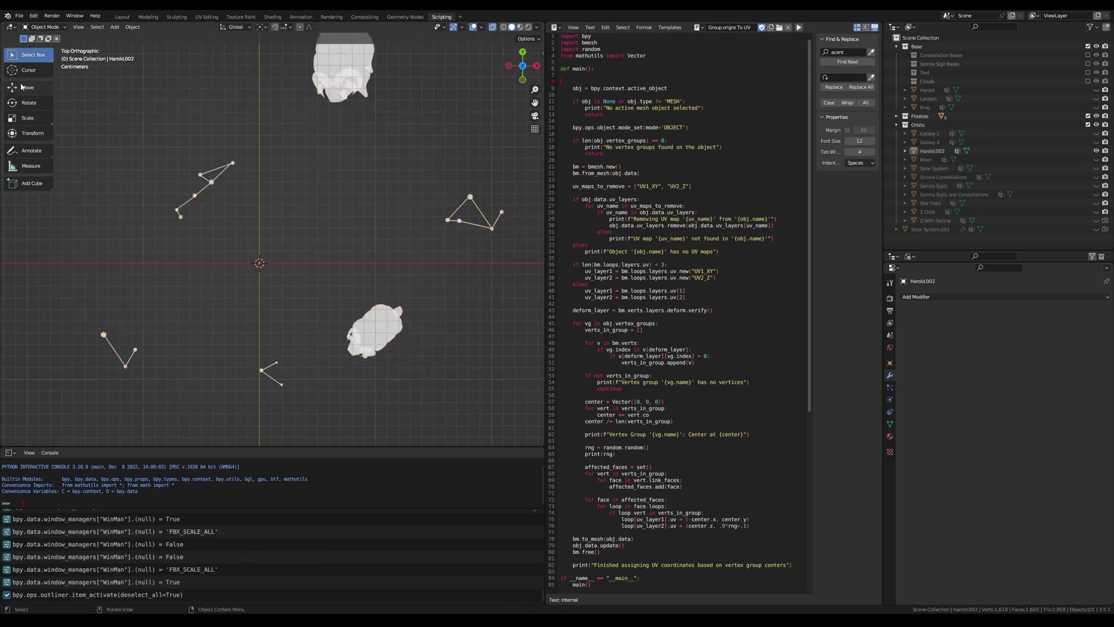
# - Export Harold.002 as an FBX limited to selected objects, with Apply Scalings set to FBX All
pyautogui.click(19, 16)
pyautogui.moveTo(53, 142)
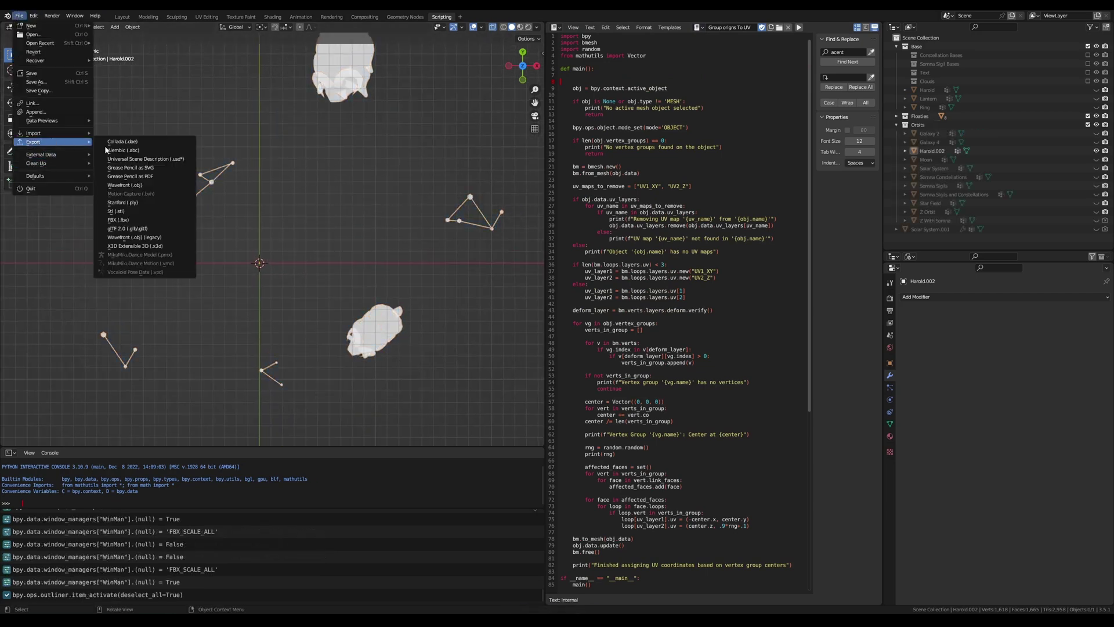
pyautogui.click(132, 219)
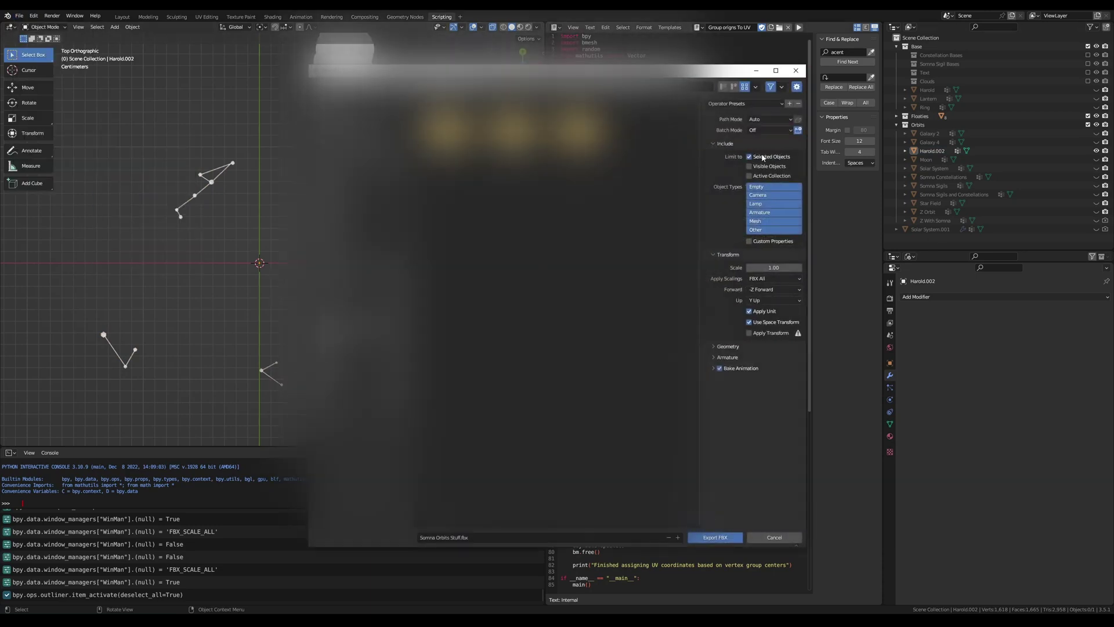
pyautogui.click(1019, 155)
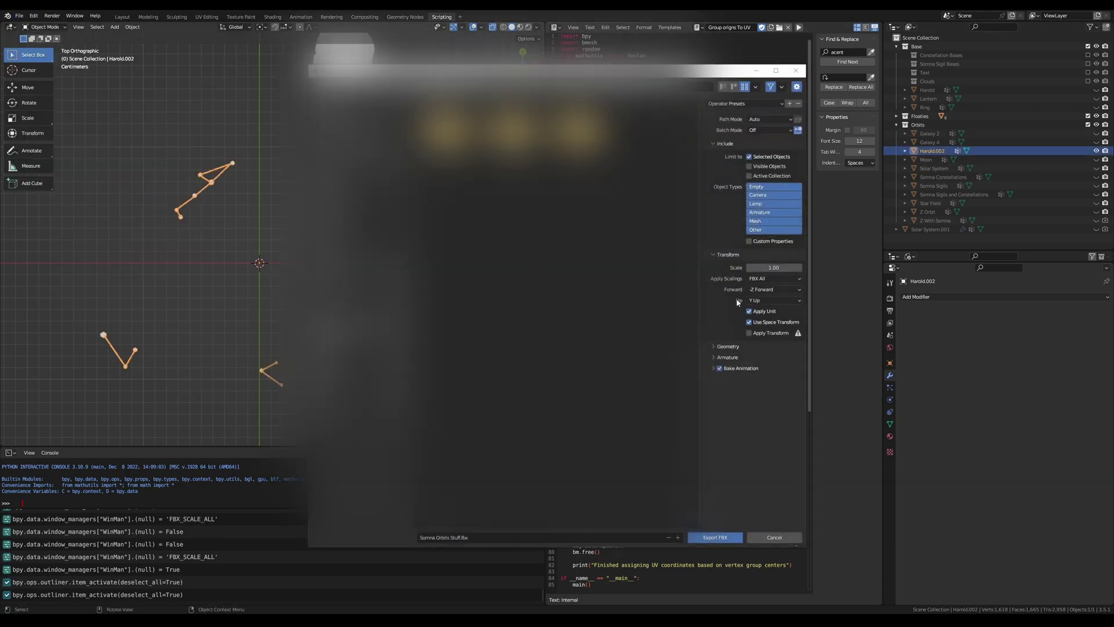
pyautogui.click(768, 300)
pyautogui.click(770, 279)
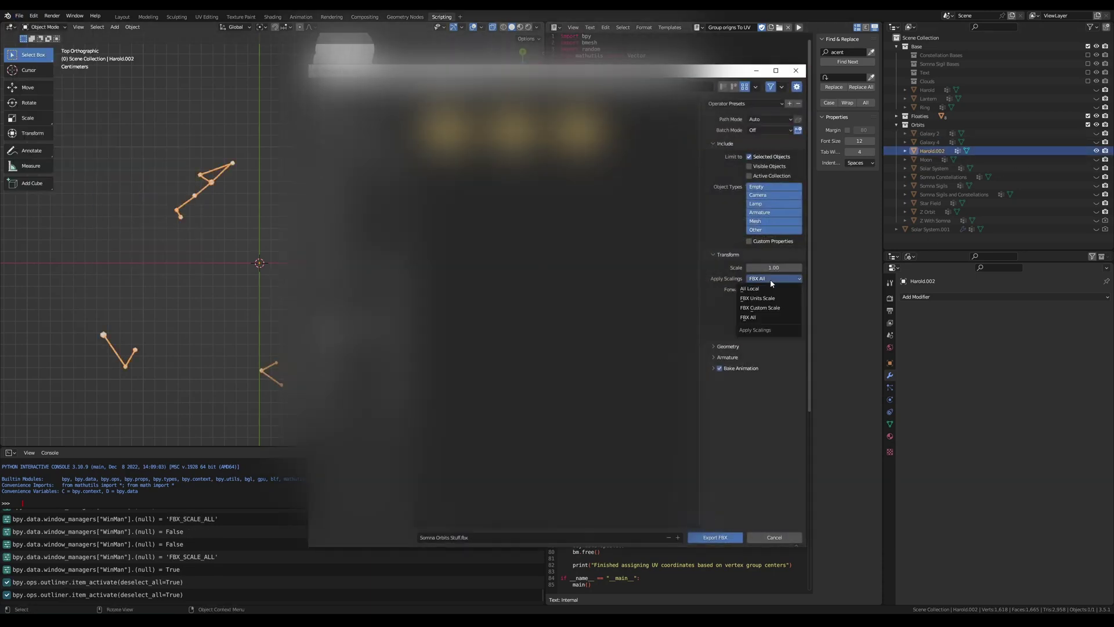
pyautogui.click(759, 318)
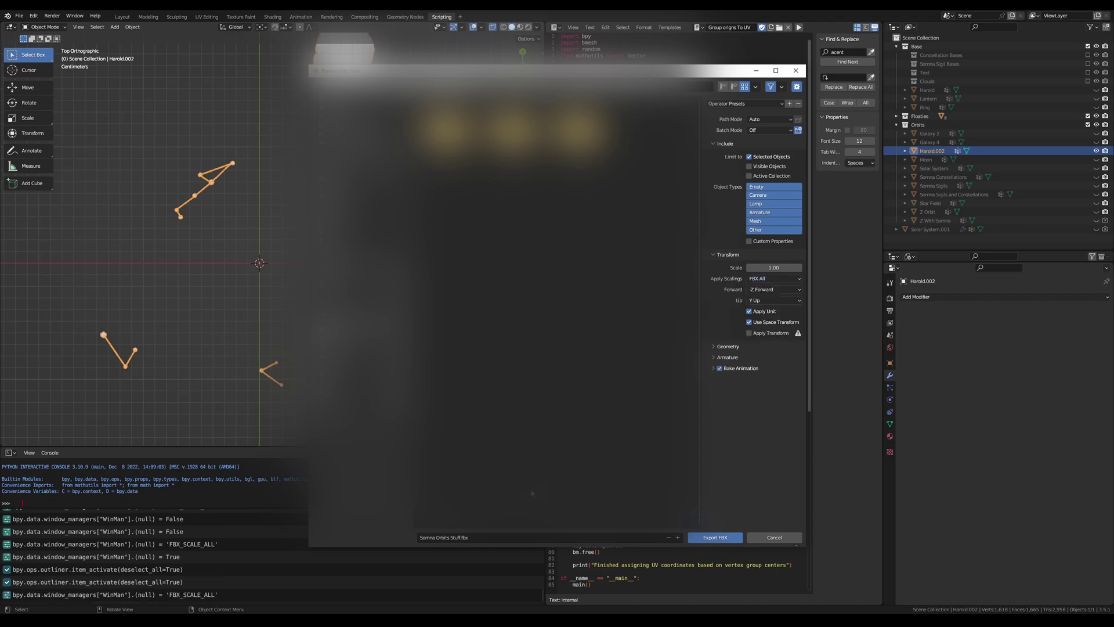
pyautogui.click(716, 537)
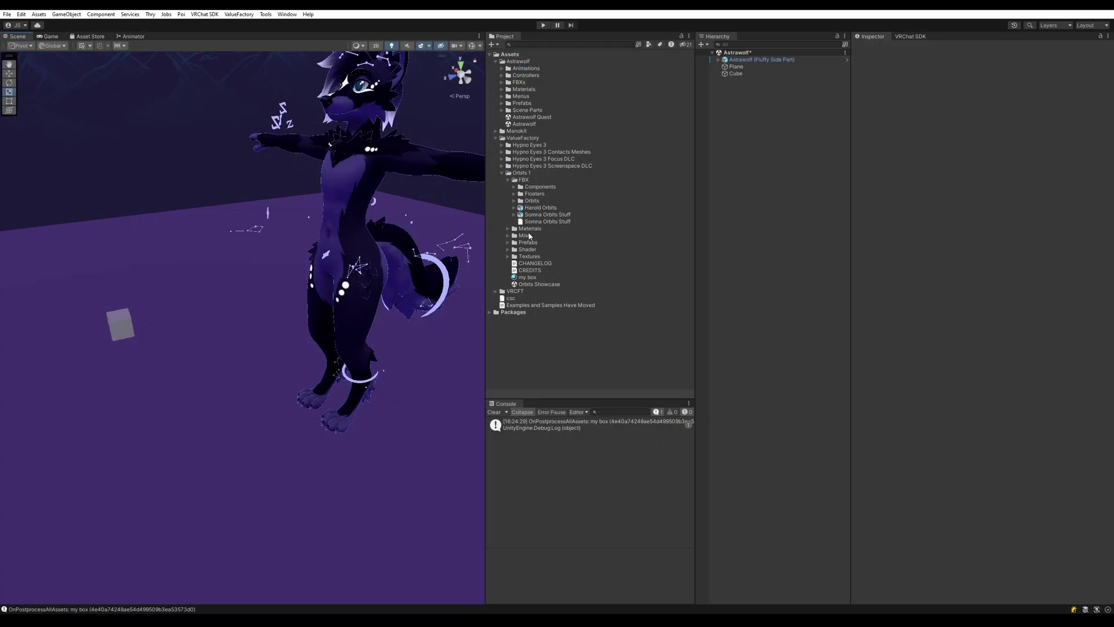
# - Switch to Unity, add the Harold Orbits model to the scene hierarchy and move it beside the avatar
pyautogui.click(537, 215)
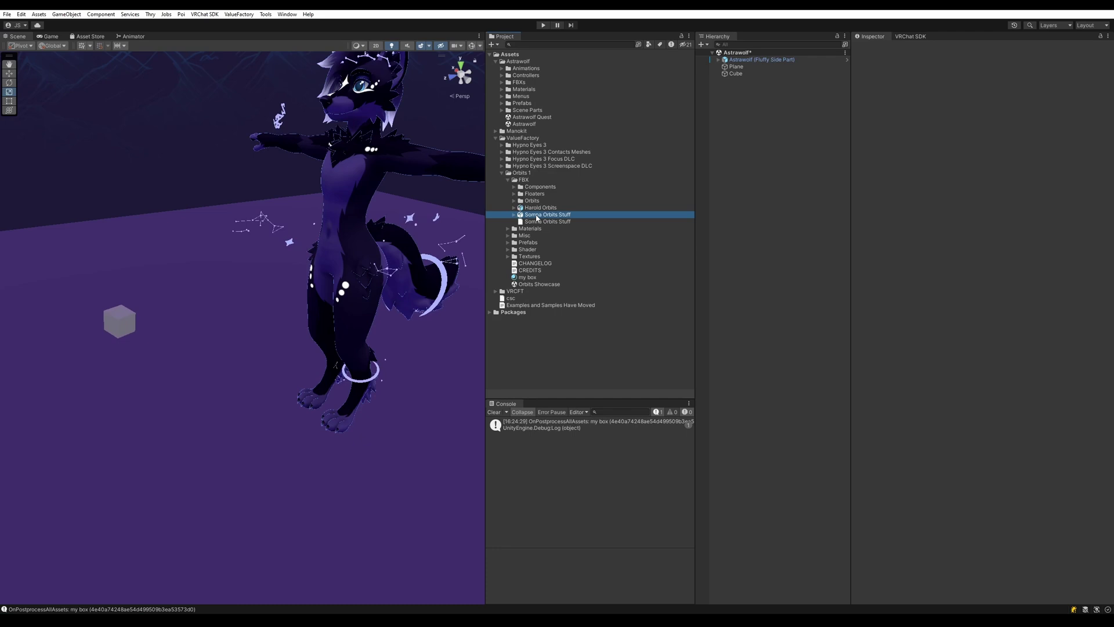
pyautogui.moveTo(541, 207); pyautogui.dragTo(766, 214)
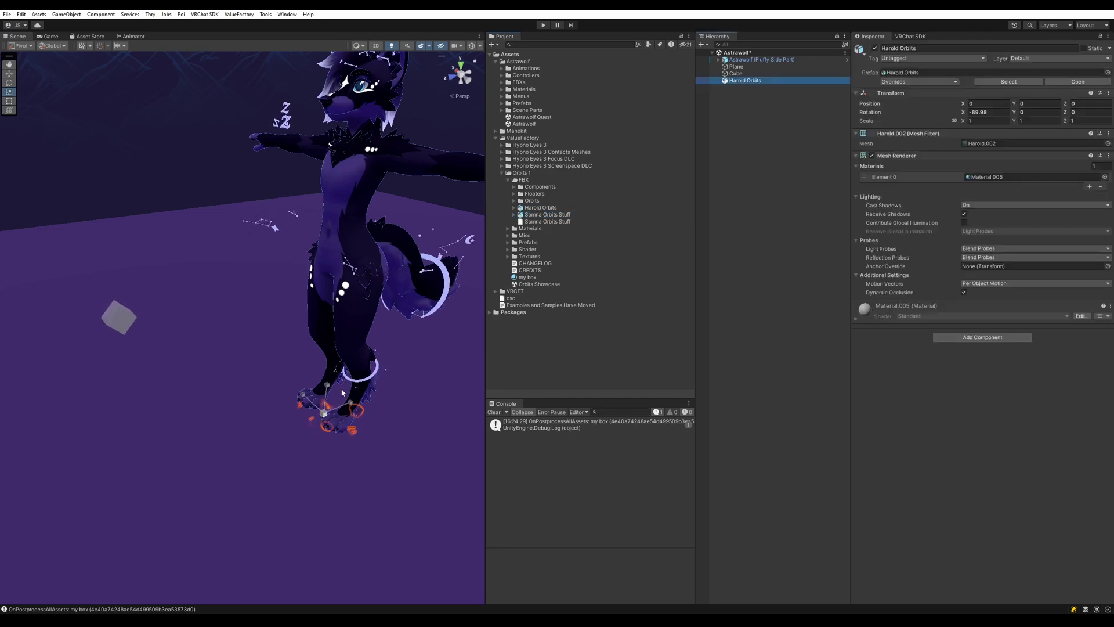
pyautogui.moveTo(329, 415); pyautogui.dragTo(209, 180)
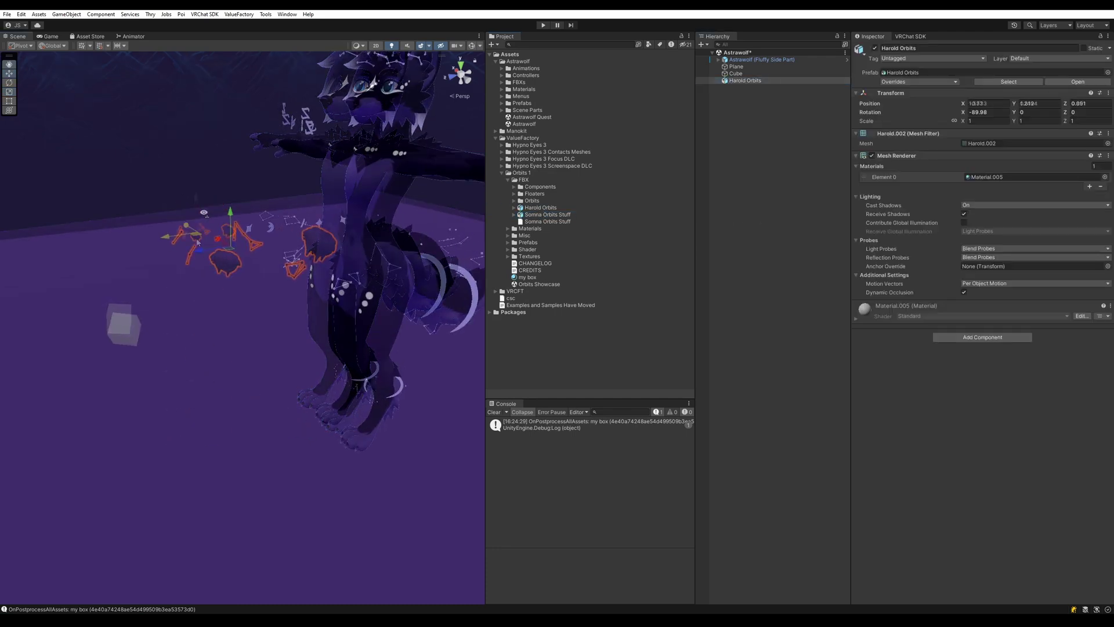
pyautogui.keyDown('alt'); pyautogui.moveTo(209, 198); pyautogui.dragTo(208, 240); pyautogui.keyUp('alt')
# - Create a new material named "harold orbits" in the Orbits 1 folder
pyautogui.rightClick(523, 173)
pyautogui.moveTo(548, 181)
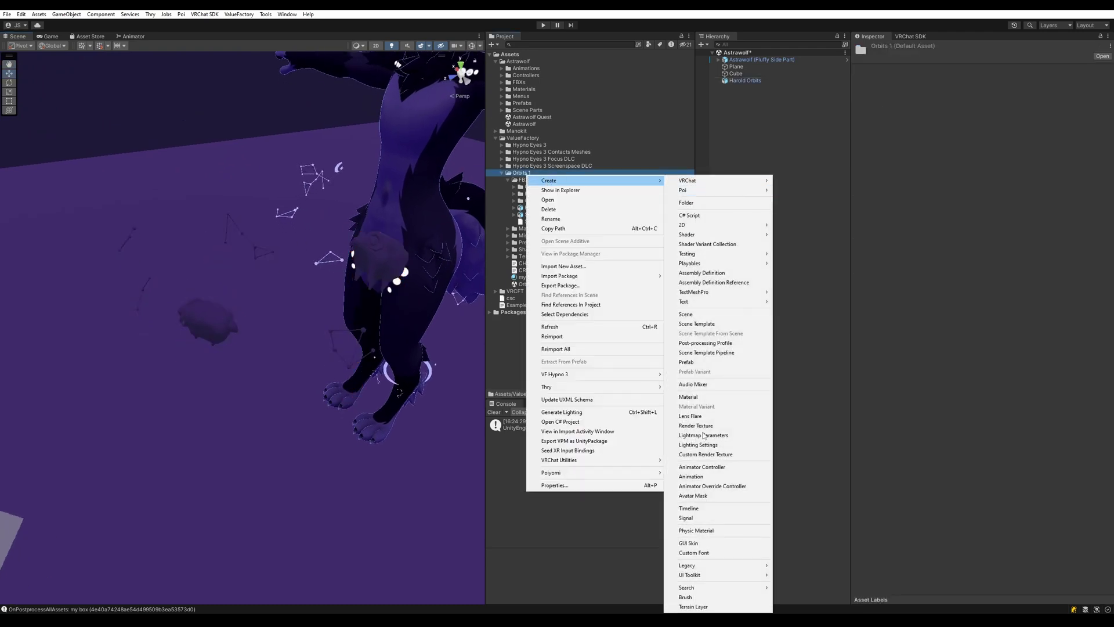
pyautogui.click(689, 396)
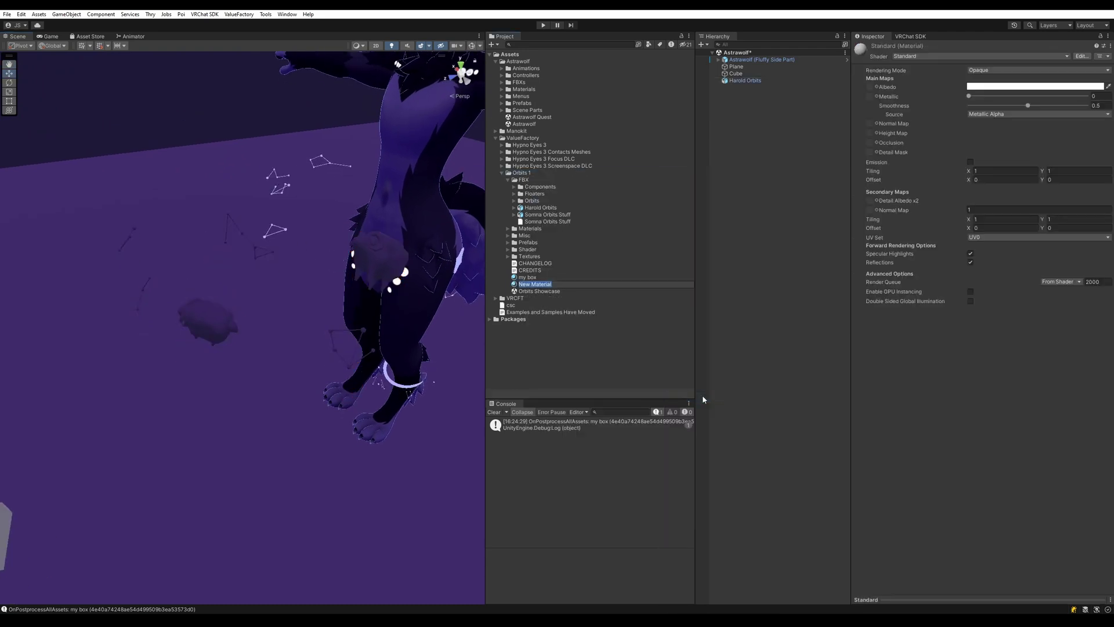
pyautogui.write('harold orbits')
pyautogui.press('Return')
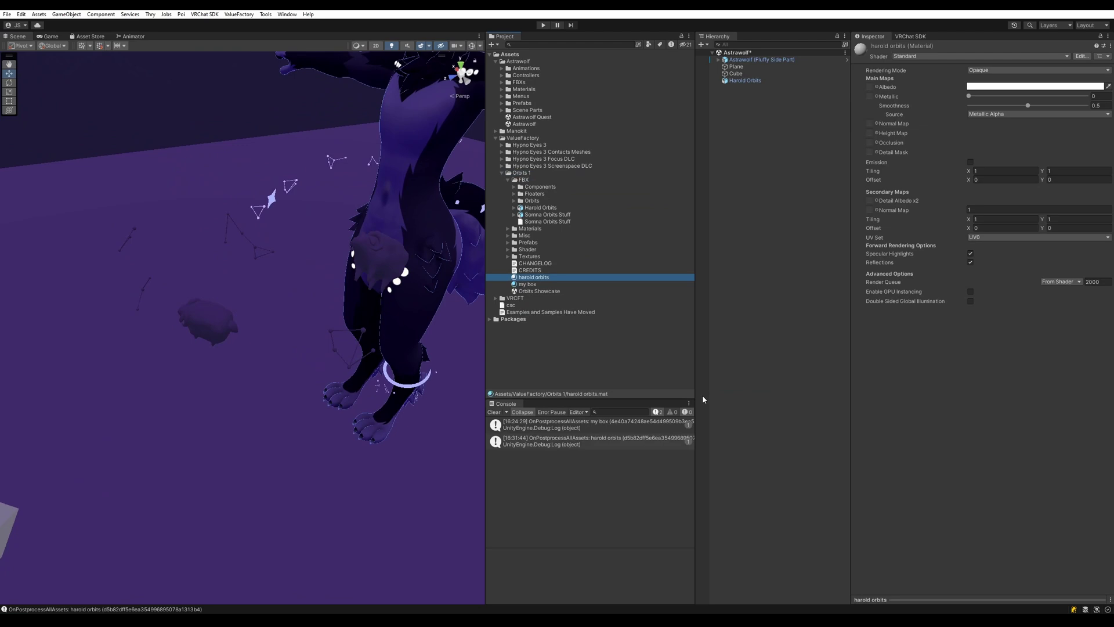
# - Assign the ValueFactory/Orbits 1/Orbits shader to the harold orbits material and apply the material to the Harold Orbits model in the scene
pyautogui.click(916, 56)
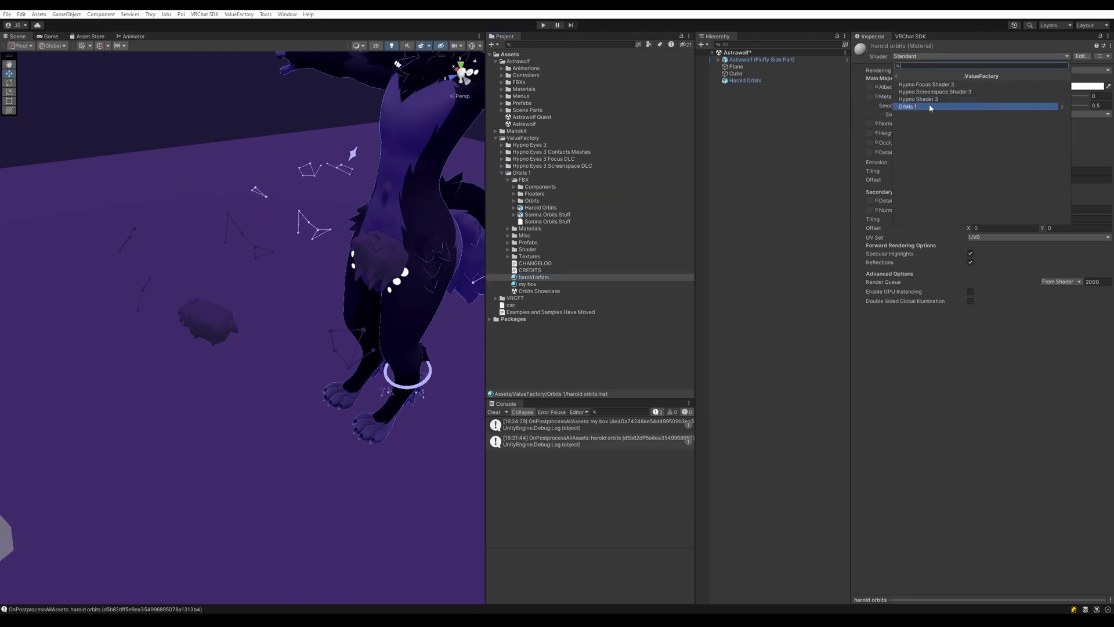
pyautogui.click(899, 101)
pyautogui.click(905, 84)
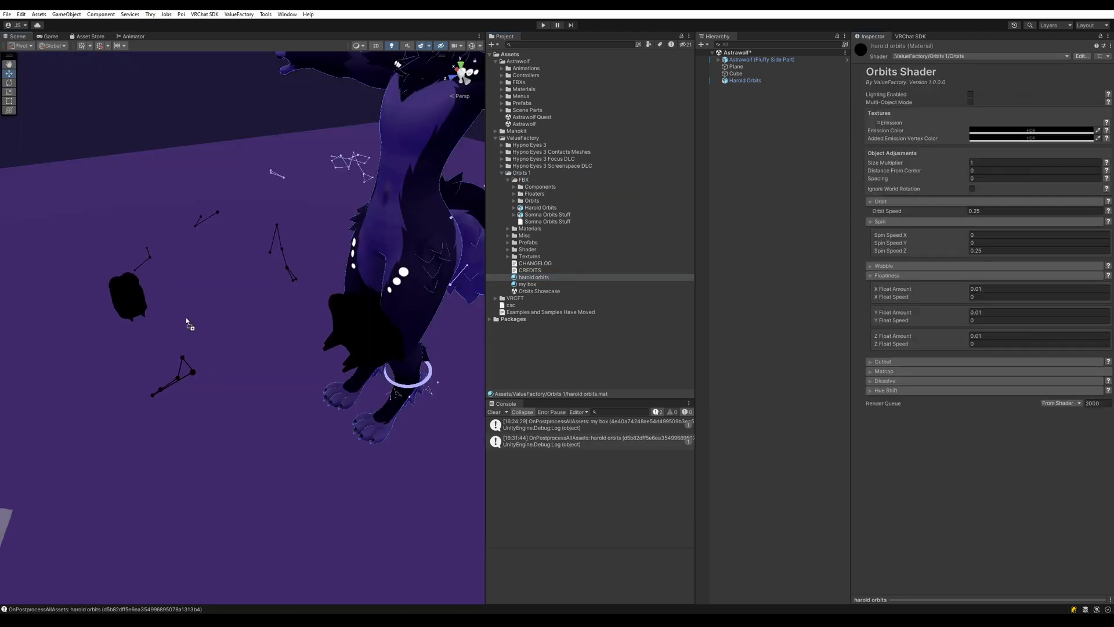
pyautogui.moveTo(251, 310); pyautogui.dragTo(266, 285, button='right')
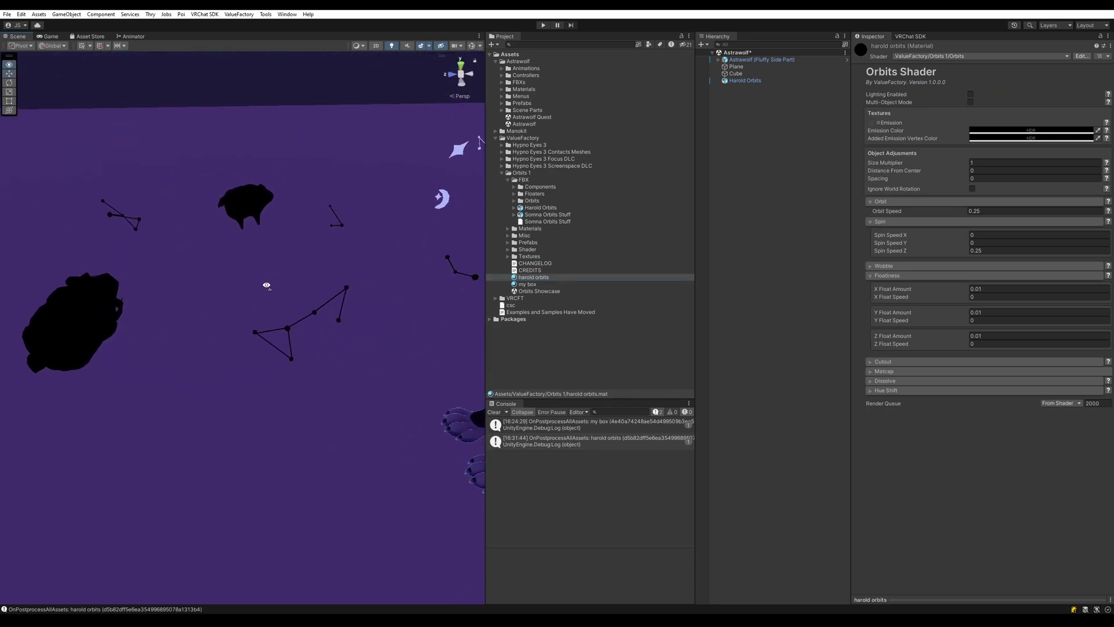
# - Enable Multi-Object Mode and lighting on the harold orbits material, with a dark purple emission color and a pale lavender albedo color
pyautogui.click(970, 103)
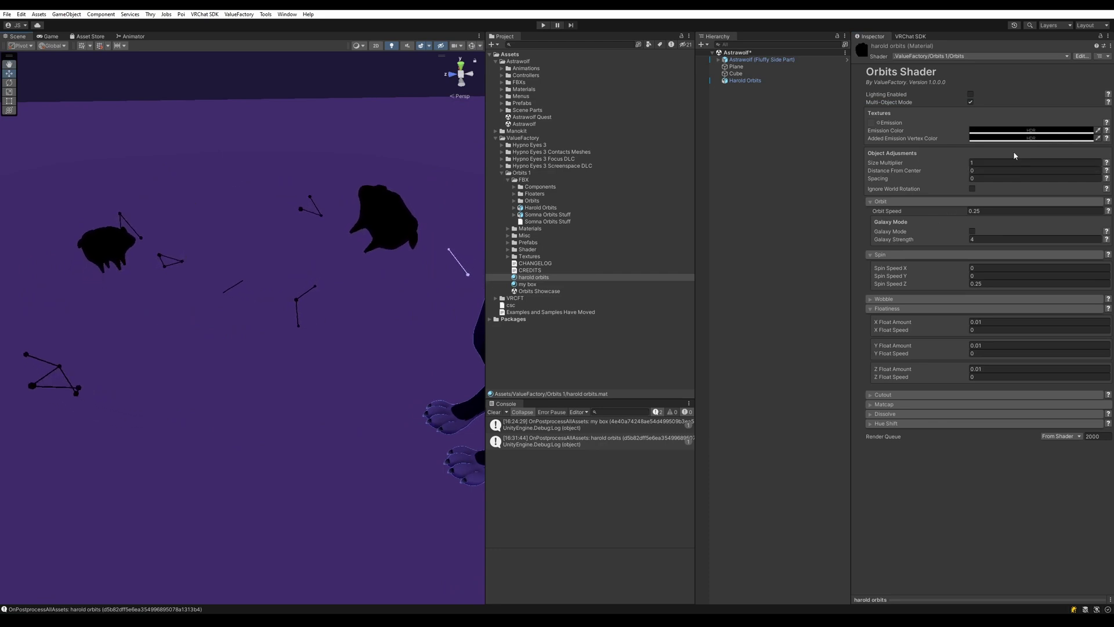
pyautogui.click(969, 94)
pyautogui.click(987, 186)
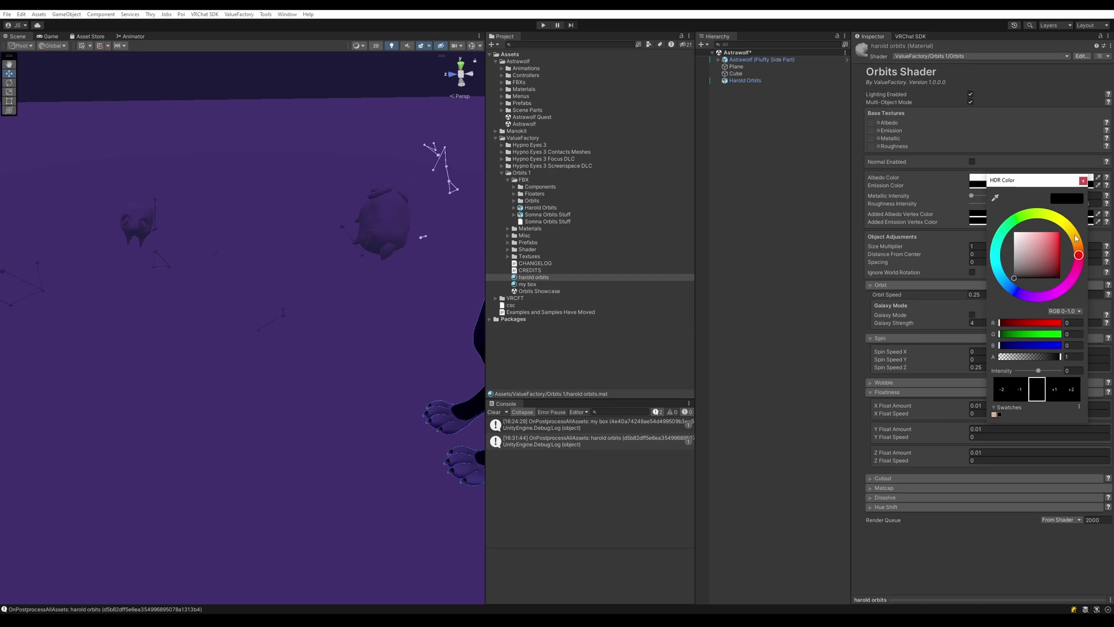
pyautogui.moveTo(1051, 266)
pyautogui.mouseDown()
pyautogui.moveTo(1027, 246)
pyautogui.moveTo(1019, 264)
pyautogui.moveTo(1015, 249)
pyautogui.moveTo(982, 277)
pyautogui.moveTo(967, 257)
pyautogui.mouseUp()
pyautogui.click(982, 277)
# - Set the harold orbits material's Distance From Center to 0.06 and its Spin Speed X to 1
pyautogui.click(968, 247)
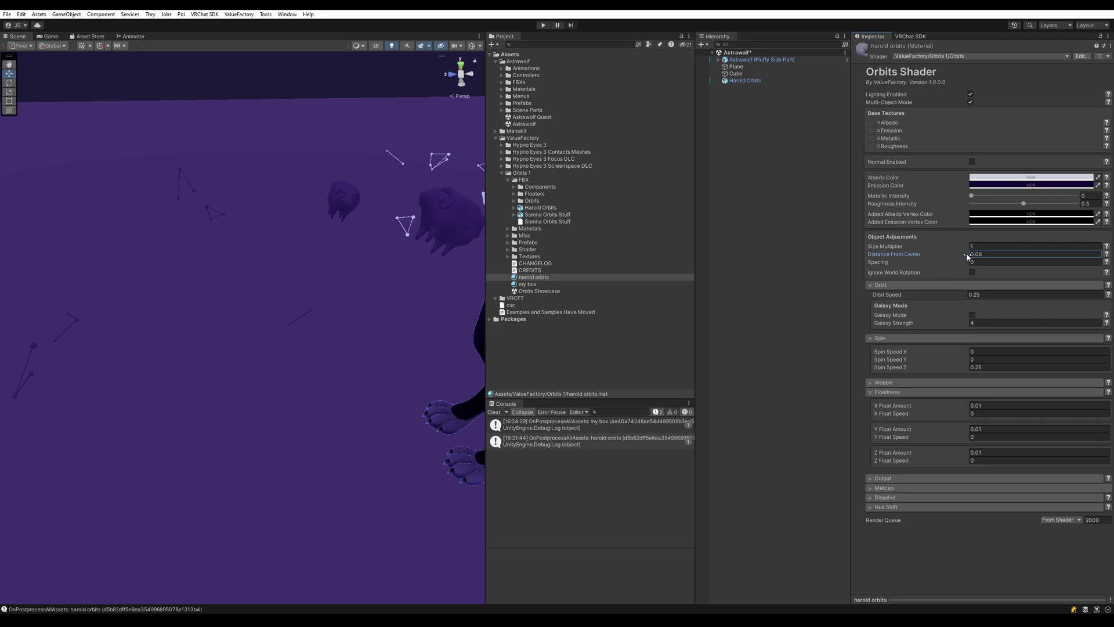
pyautogui.click(981, 351)
pyautogui.write('5')
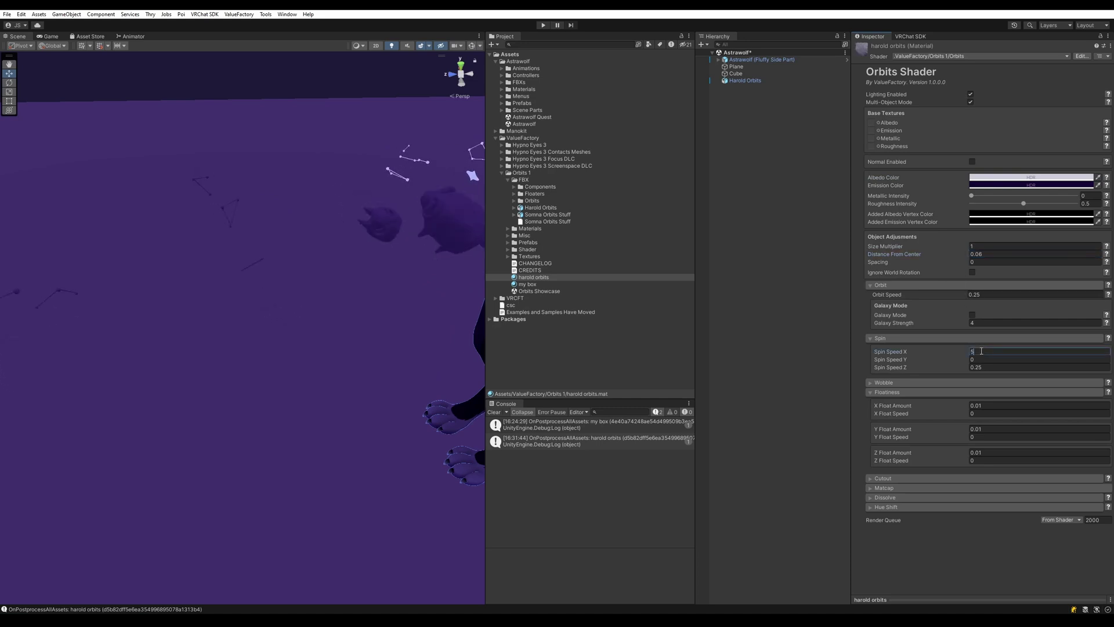
pyautogui.press('BackSpace')
pyautogui.write('1')
pyautogui.moveTo(372, 191); pyautogui.dragTo(439, 191, button='right')
pyautogui.keyDown('alt'); pyautogui.moveTo(439, 192); pyautogui.dragTo(273, 174); pyautogui.keyUp('alt')
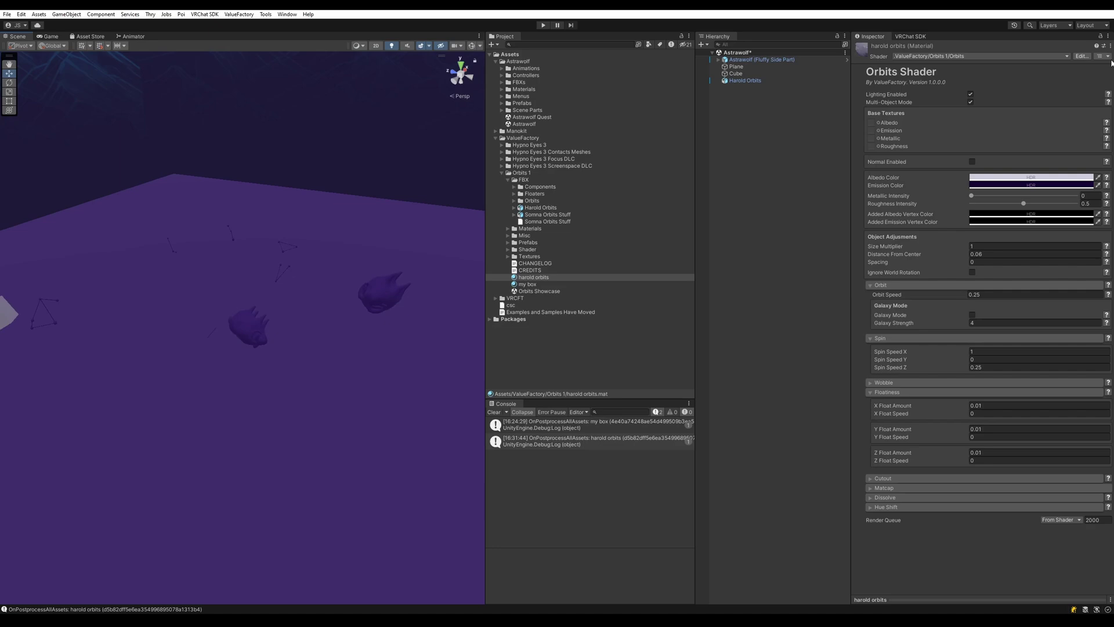
pyautogui.keyDown('alt'); pyautogui.moveTo(464, 220); pyautogui.dragTo(419, 208); pyautogui.keyUp('alt')
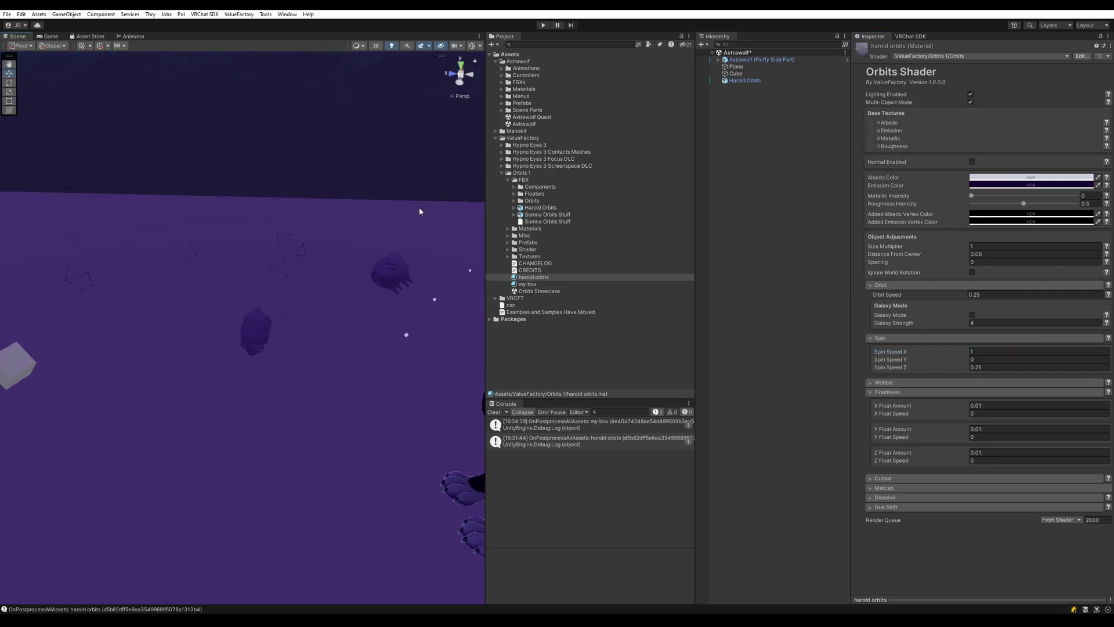